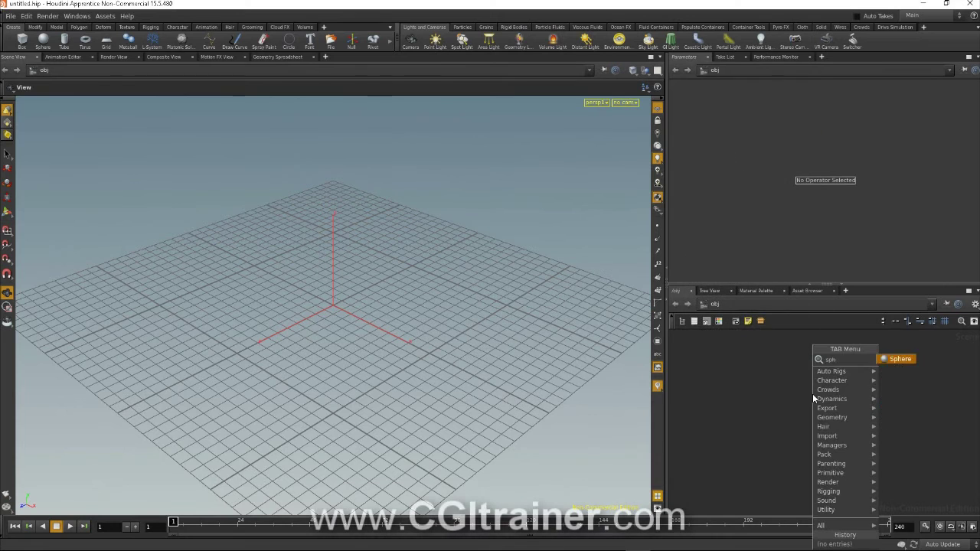
Add a sphere object and set the primitive type of its sphere node to Polygon Mesh
{"action": "key", "text": "Return"}
{"action": "left_click", "coordinate": [814, 390]}
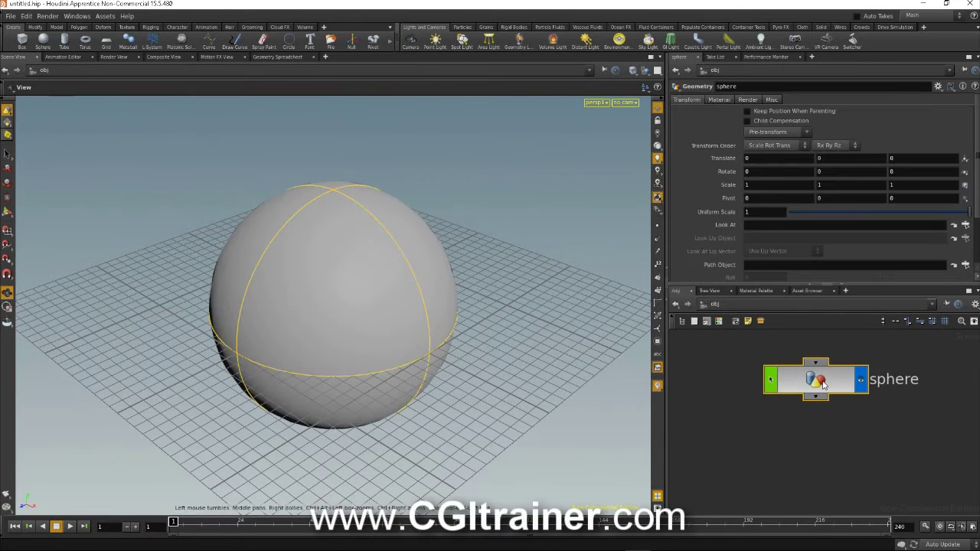
{"action": "double_click", "coordinate": [819, 384]}
{"action": "left_click", "coordinate": [768, 99]}
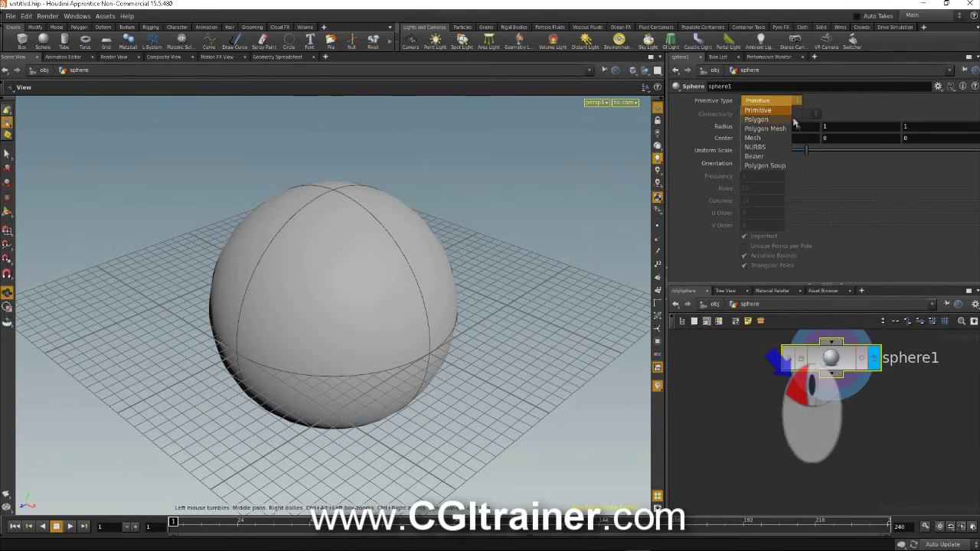
{"action": "left_click", "coordinate": [777, 127]}
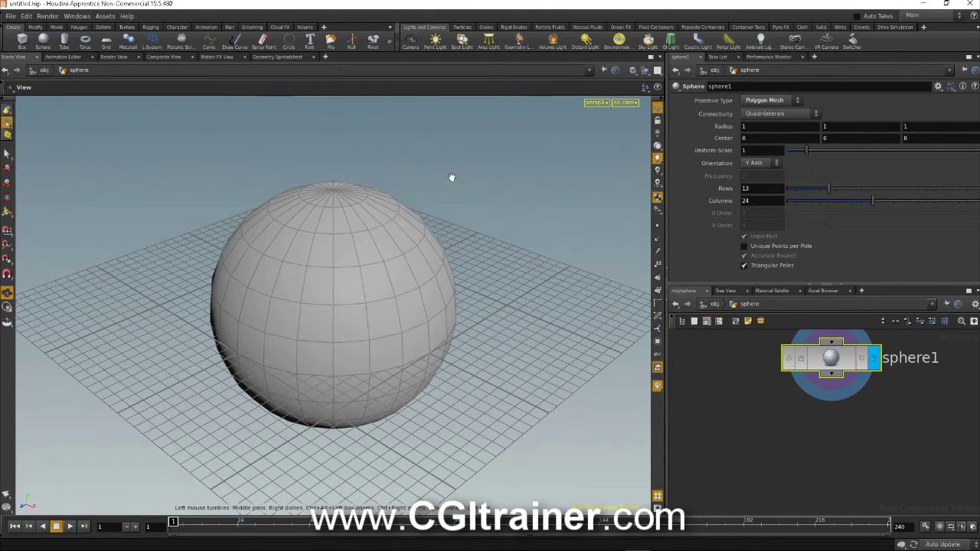
Activate the Select tool and cycle the selection mode through objects, points and edges
{"action": "key", "text": "s"}
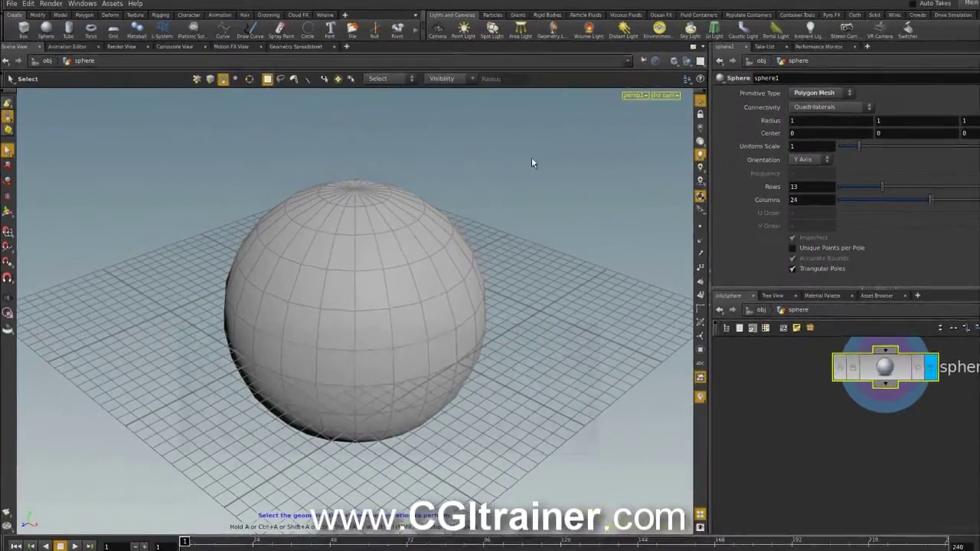
{"action": "key", "text": "1"}
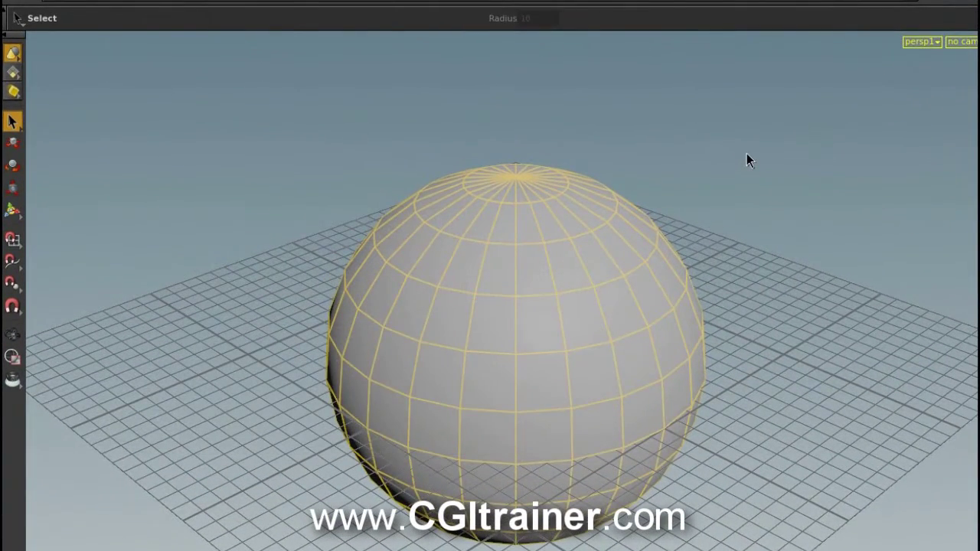
{"action": "key", "text": "2"}
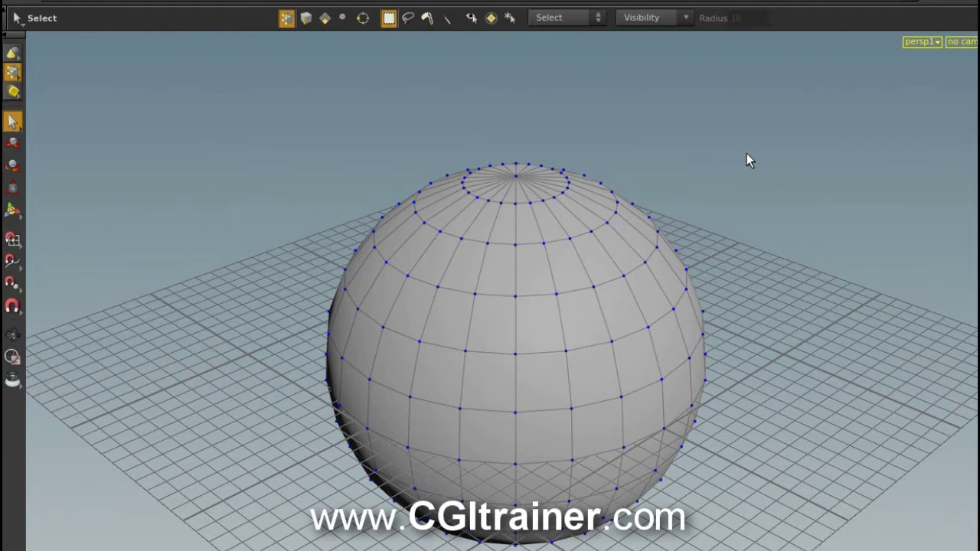
{"action": "key", "text": "4"}
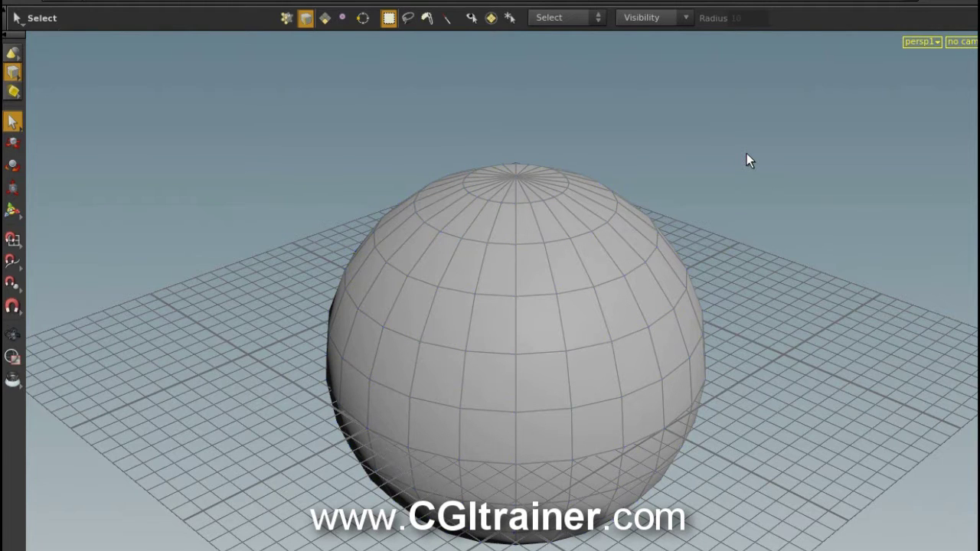
Box-select the faces on the sphere's upper right side in primitive mode, and switch to vertex selection
{"action": "left_click_drag", "start_coordinate": [747, 157], "coordinate": [518, 366]}
{"action": "key", "text": "3"}
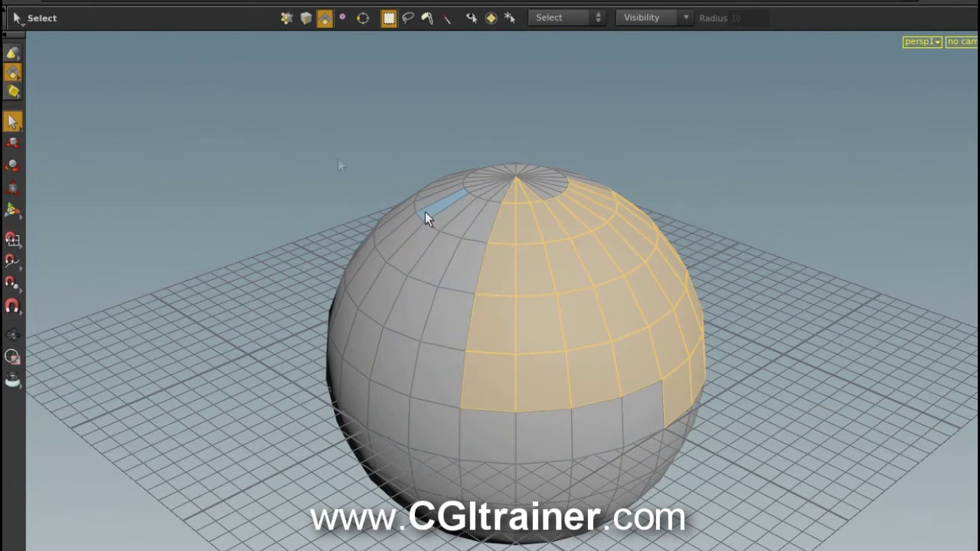
{"action": "left_click", "coordinate": [336, 23]}
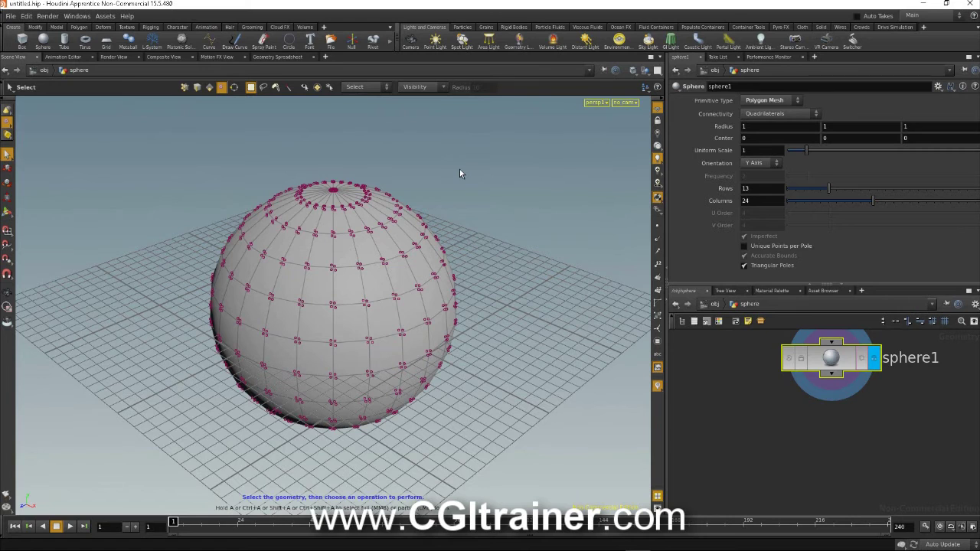
Cycle the selection level from objects through points and edges to primitives
{"action": "key", "text": "u"}
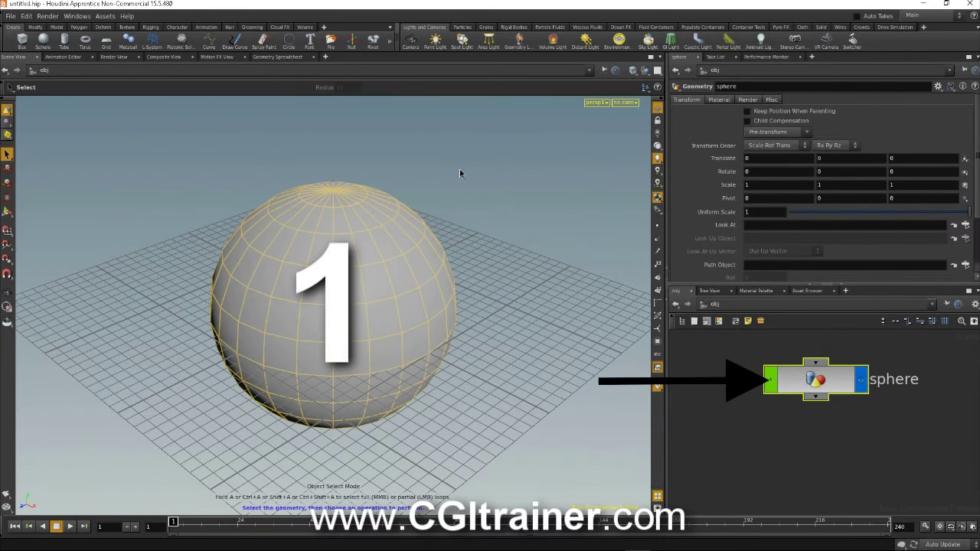
{"action": "key", "text": "2"}
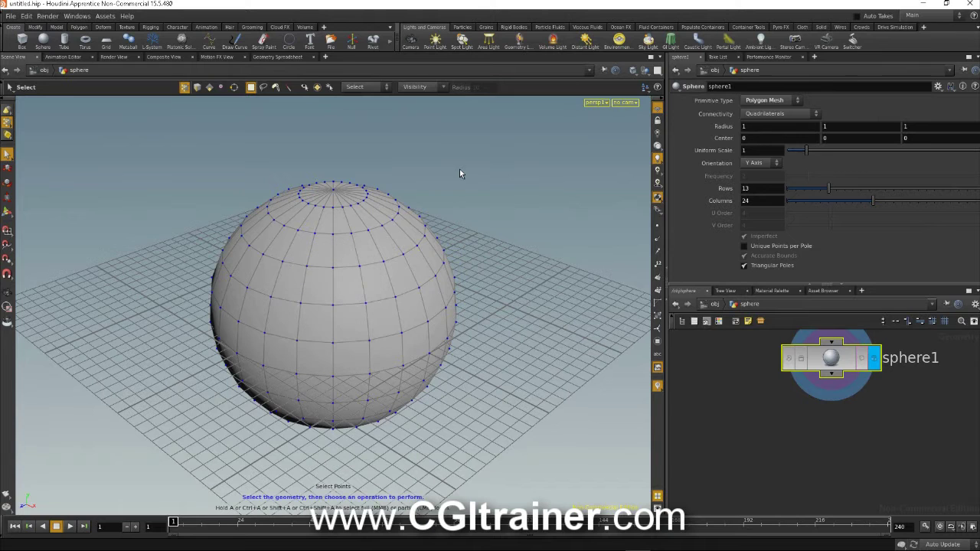
{"action": "key", "text": "3"}
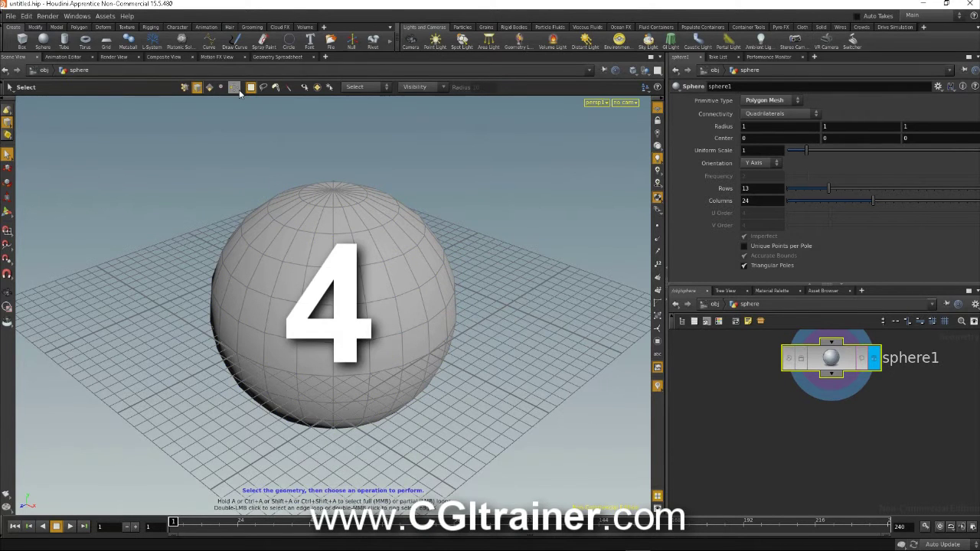
{"action": "key", "text": "5"}
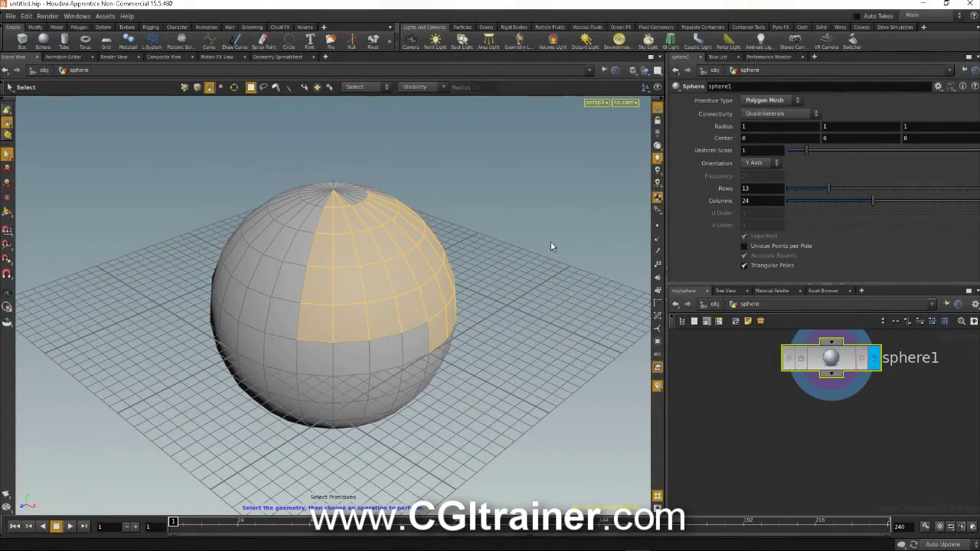
Box-select a horizontal band of faces around the sphere and subtract the faces on its right side
{"action": "left_click_drag", "start_coordinate": [545, 239], "coordinate": [175, 357]}
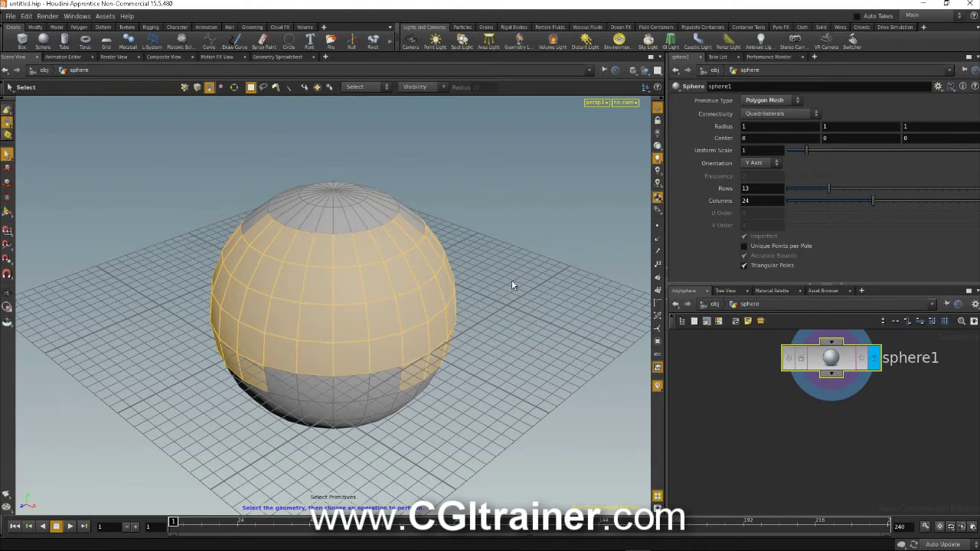
{"action": "left_click_drag", "start_coordinate": [515, 221], "coordinate": [328, 342], "text": "ctrl"}
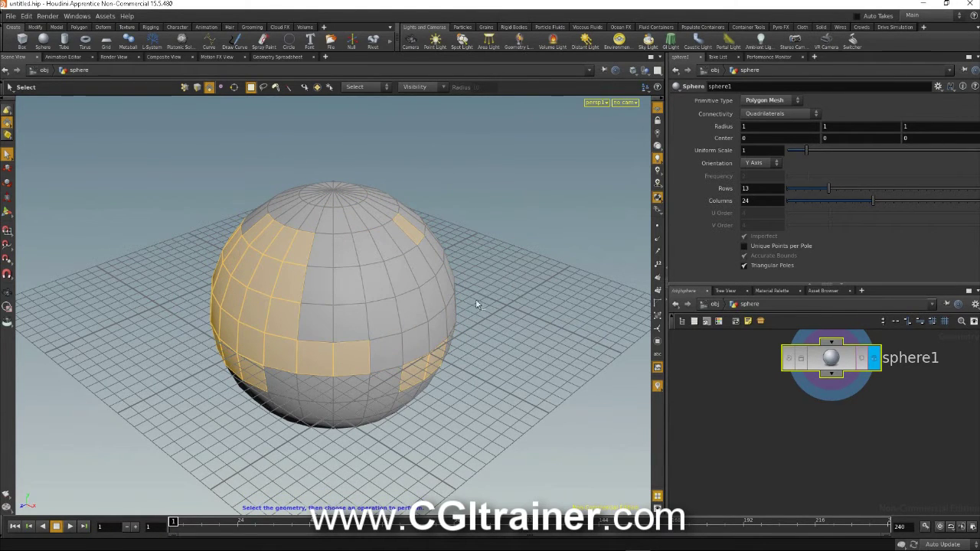
{"action": "left_click_drag", "start_coordinate": [518, 226], "coordinate": [334, 383], "text": "ctrl"}
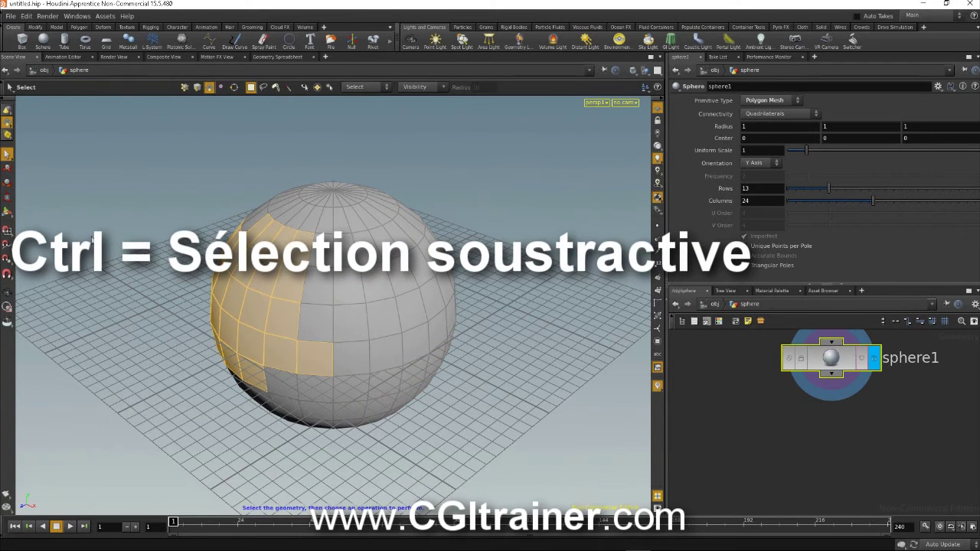
{"action": "key", "text": "ctrl+z"}
Box-select the sphere's front and lower right faces, and subtract a block of faces from the selection
{"action": "left_click_drag", "start_coordinate": [513, 269], "coordinate": [260, 429]}
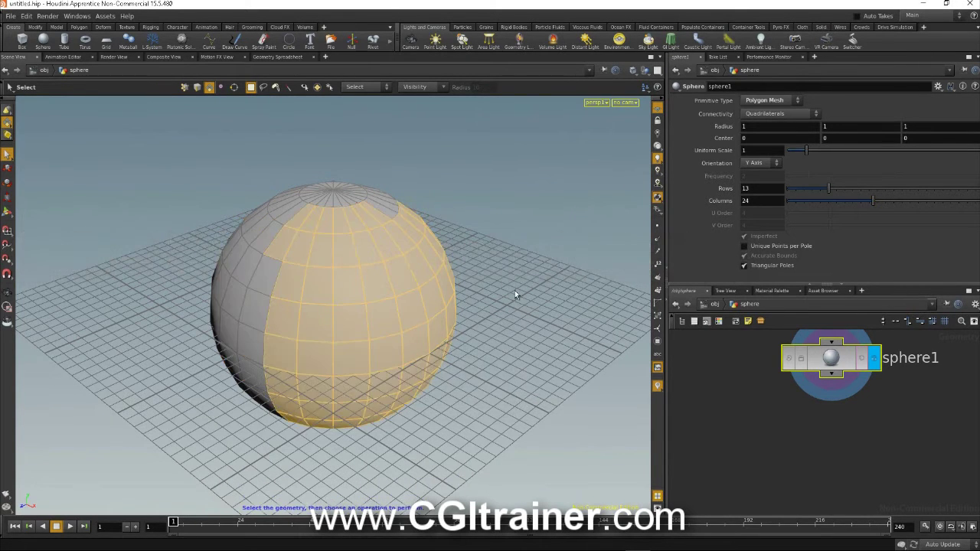
{"action": "left_click_drag", "start_coordinate": [508, 287], "coordinate": [365, 359], "text": "ctrl"}
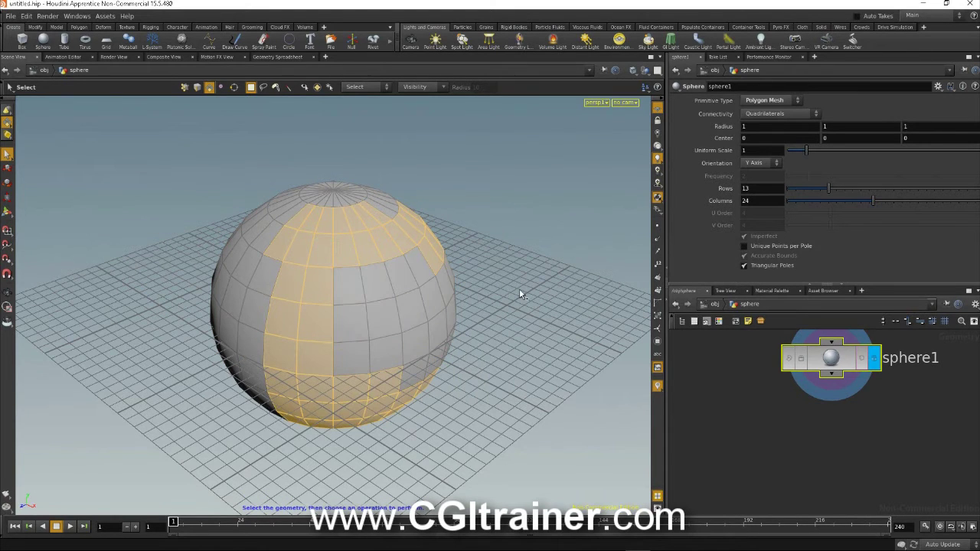
{"action": "key", "text": "ctrl+z"}
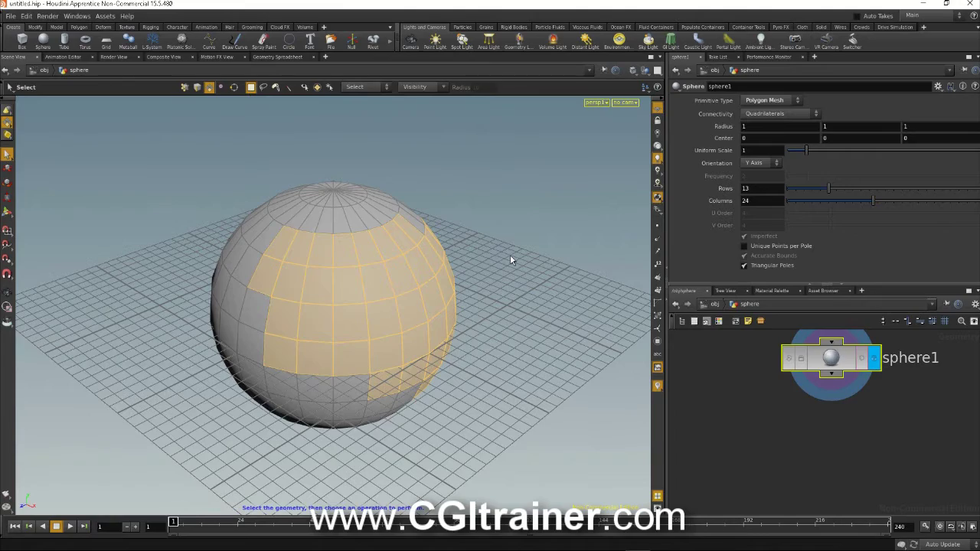
Invert the face selection on the sphere and restore it, twice in a row
{"action": "key", "text": "ctrl+i"}
{"action": "key", "text": "ctrl+i"}
{"action": "key", "text": "ctrl+i"}
{"action": "key", "text": "ctrl+i"}
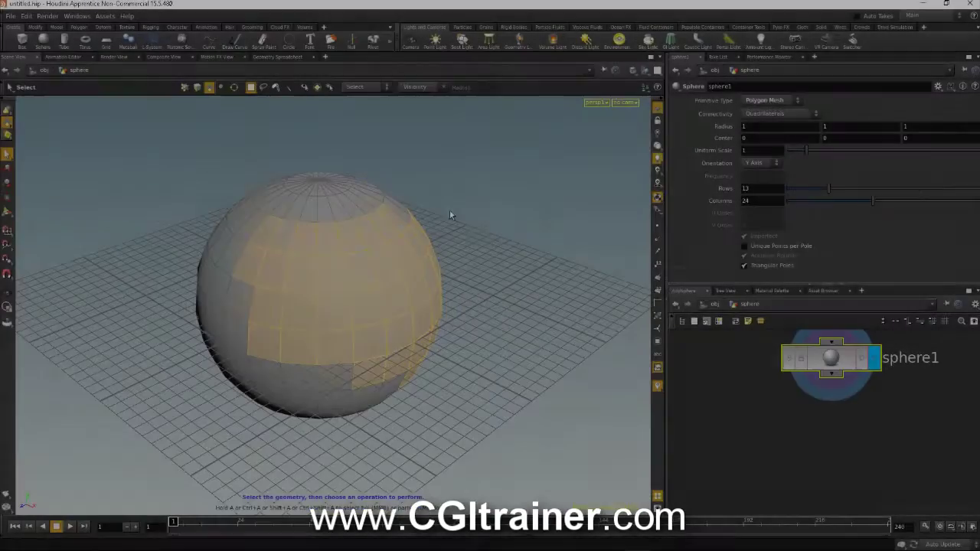
Reduce the selected faces to a boundary selection around their perimeter
{"action": "key", "text": "Escape"}
{"action": "left_click_drag", "start_coordinate": [450, 214], "coordinate": [432, 342]}
{"action": "key", "text": "s"}
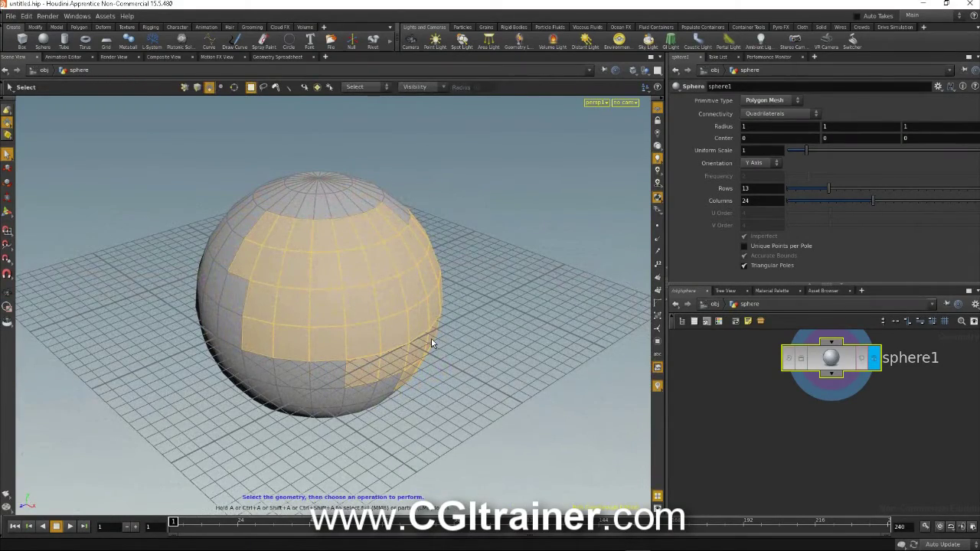
{"action": "key", "text": "shift+b"}
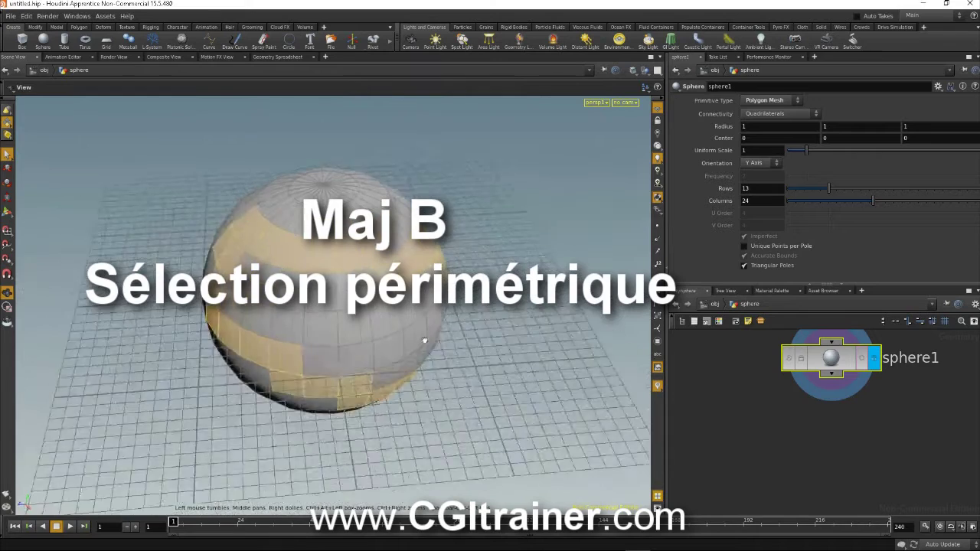
{"action": "left_click_drag", "start_coordinate": [425, 340], "coordinate": [384, 305]}
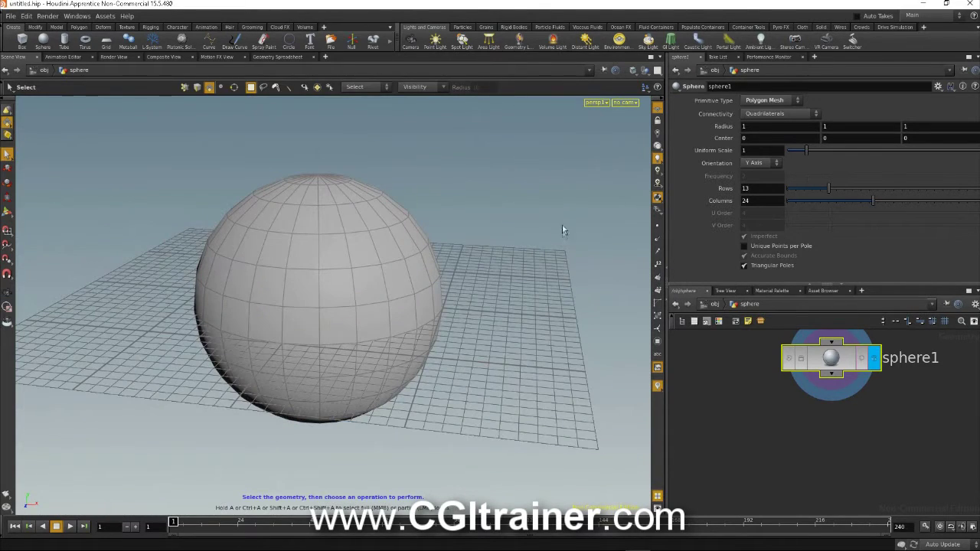
Toggle the visible-geometry-only selection option and box-select a horizontal band of faces across the sphere
{"action": "left_click_drag", "start_coordinate": [562, 200], "coordinate": [215, 327]}
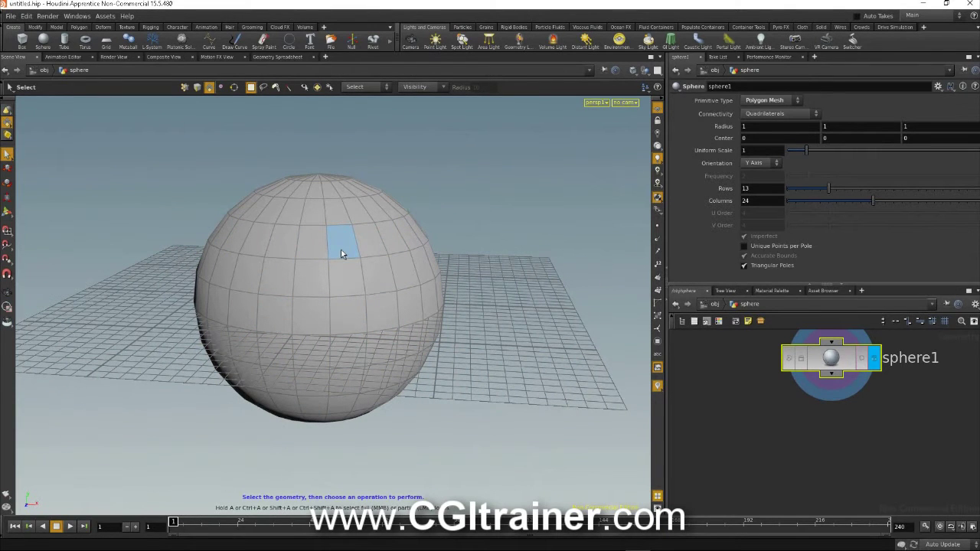
{"action": "left_click", "coordinate": [305, 89]}
{"action": "left_click_drag", "start_coordinate": [512, 212], "coordinate": [151, 343]}
{"action": "key", "text": "Escape"}
{"action": "left_click_drag", "start_coordinate": [345, 321], "coordinate": [518, 302]}
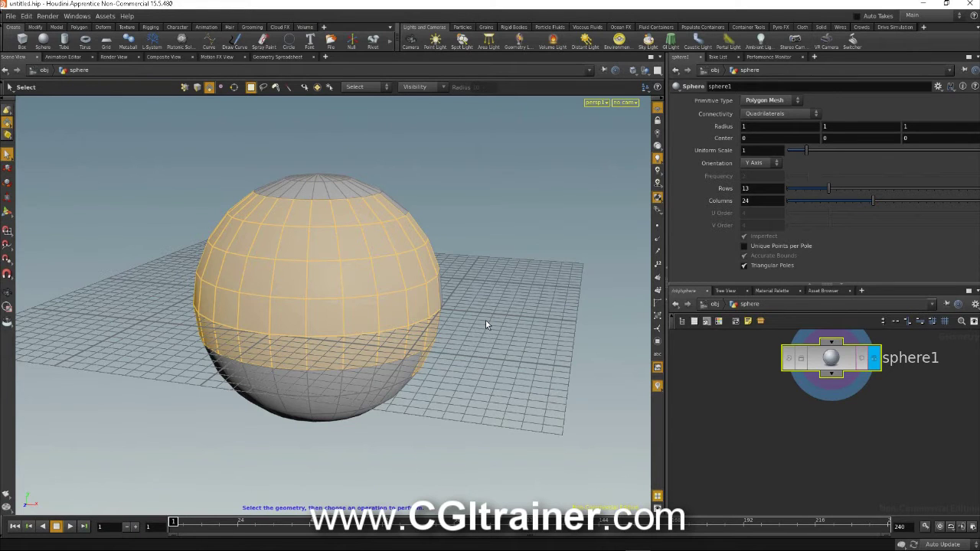
Grow the selected band of faces and convert the selection to points
{"action": "key", "text": "shift+g"}
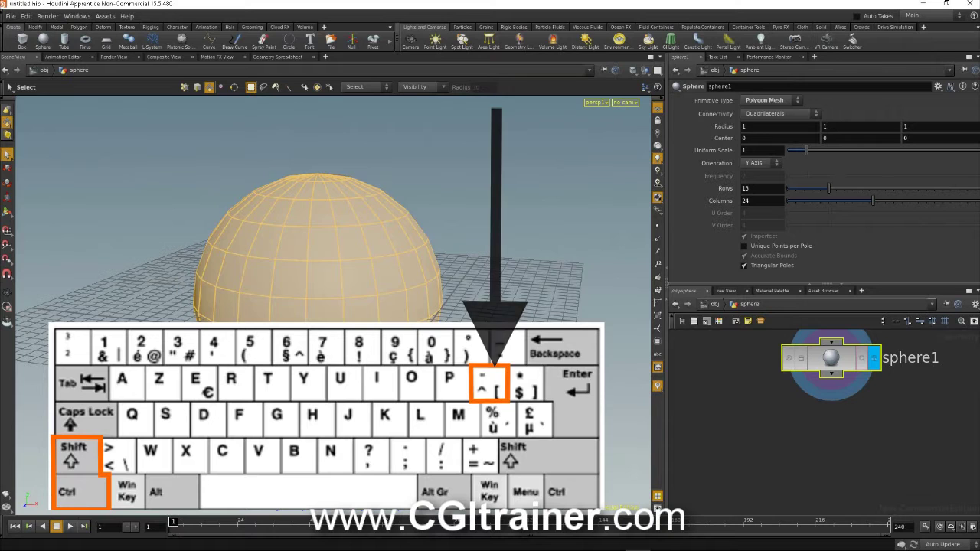
{"action": "key", "text": "ctrl+shift+bracketleft"}
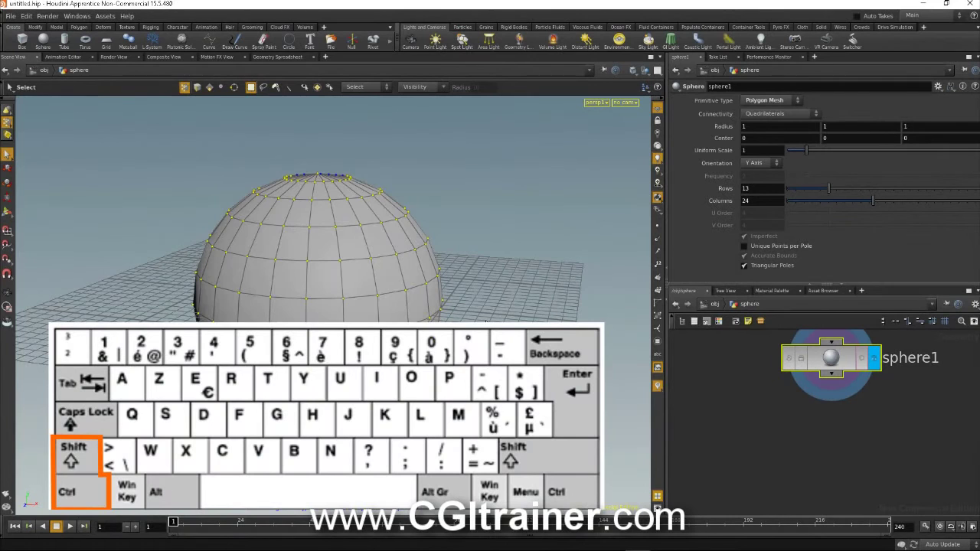
{"action": "key", "text": "ctrl+4"}
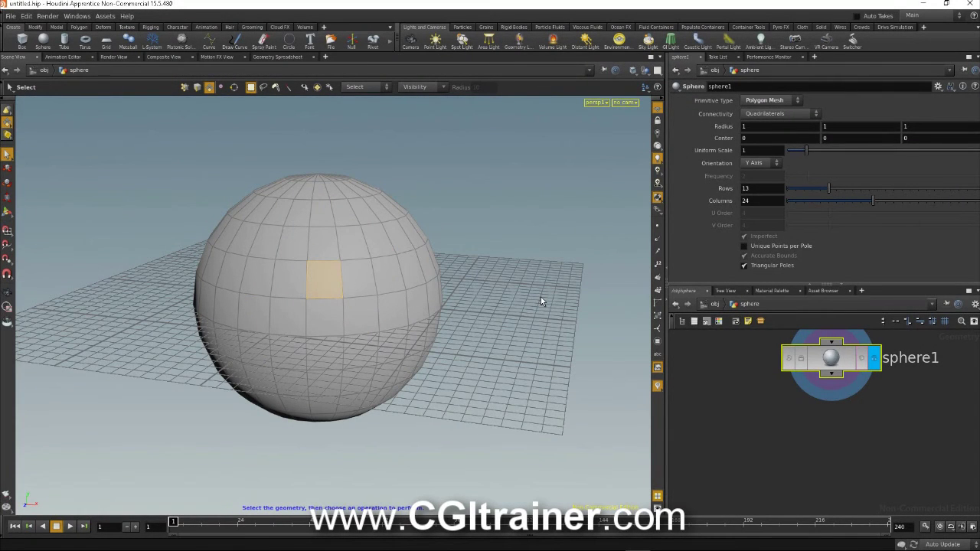
Grow the single-face selection on the sphere's front by two rings and shrink it by one ring
{"action": "key", "text": "shift+g"}
{"action": "key", "text": "shift+g"}
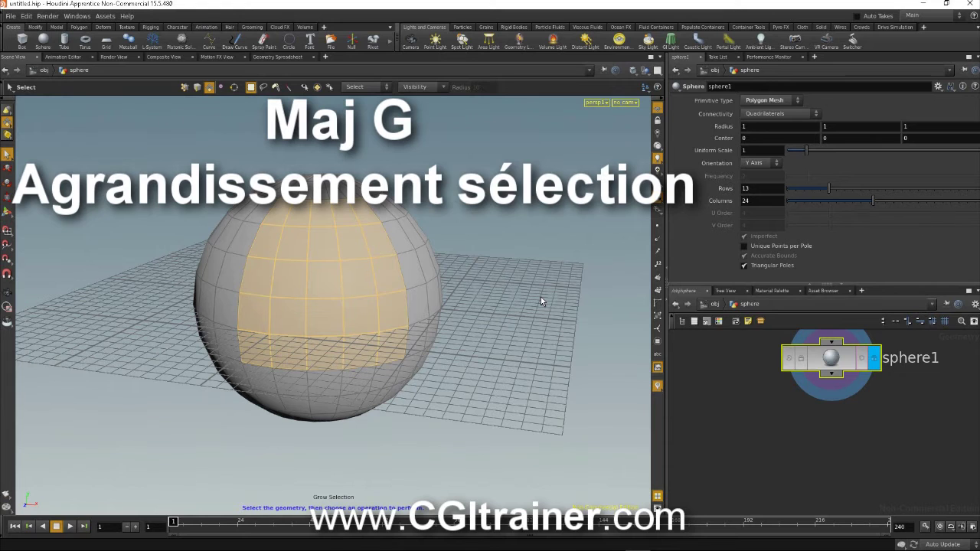
{"action": "key", "text": "ctrl+g"}
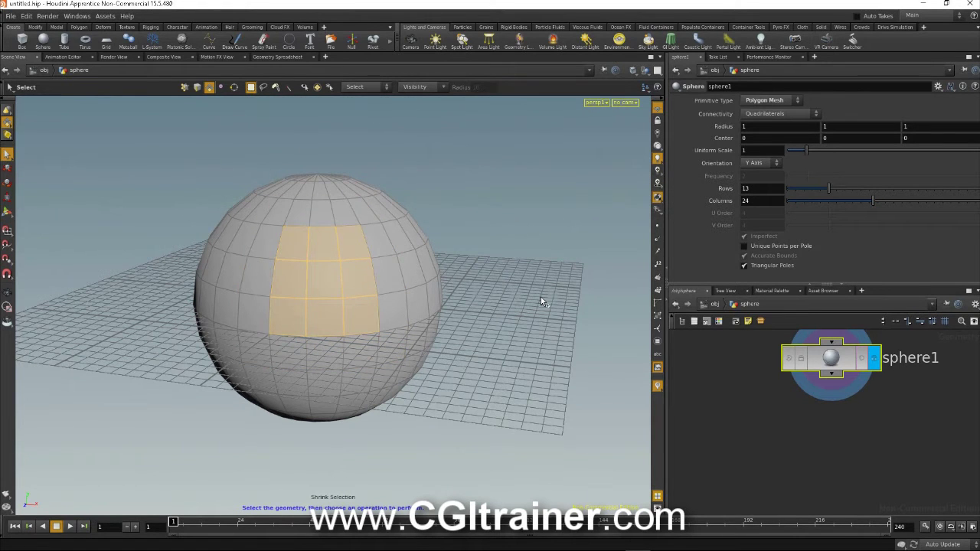
Grow the four-point selection on the sphere's front by two levels and shrink it back by two
{"action": "key", "text": "shift+s"}
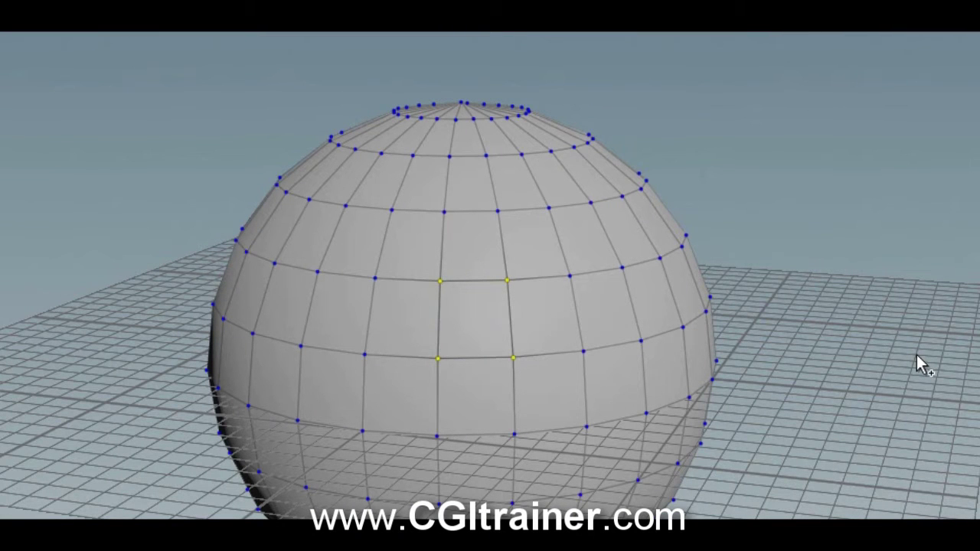
{"action": "key", "text": "shift+period"}
{"action": "key", "text": "shift+period"}
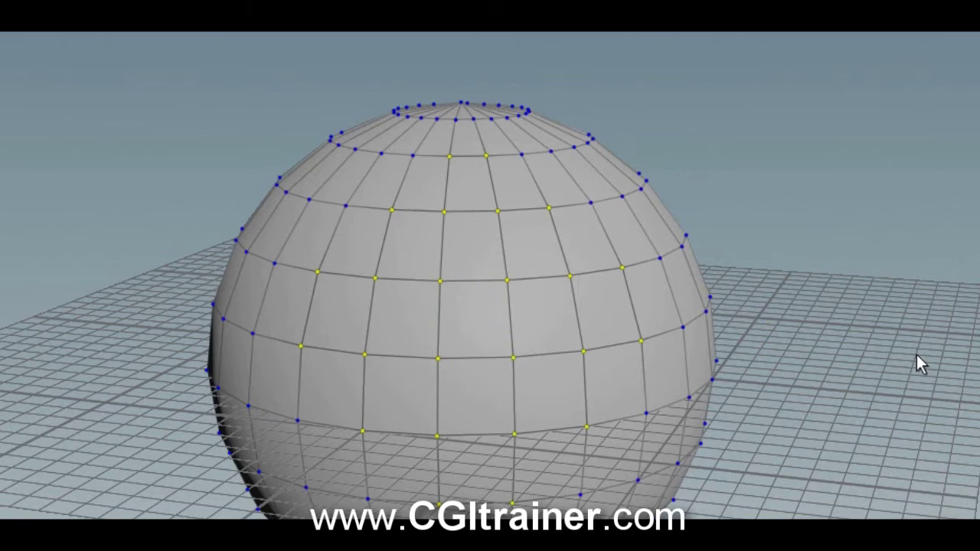
{"action": "key", "text": "shift+comma"}
{"action": "key", "text": "shift+comma"}
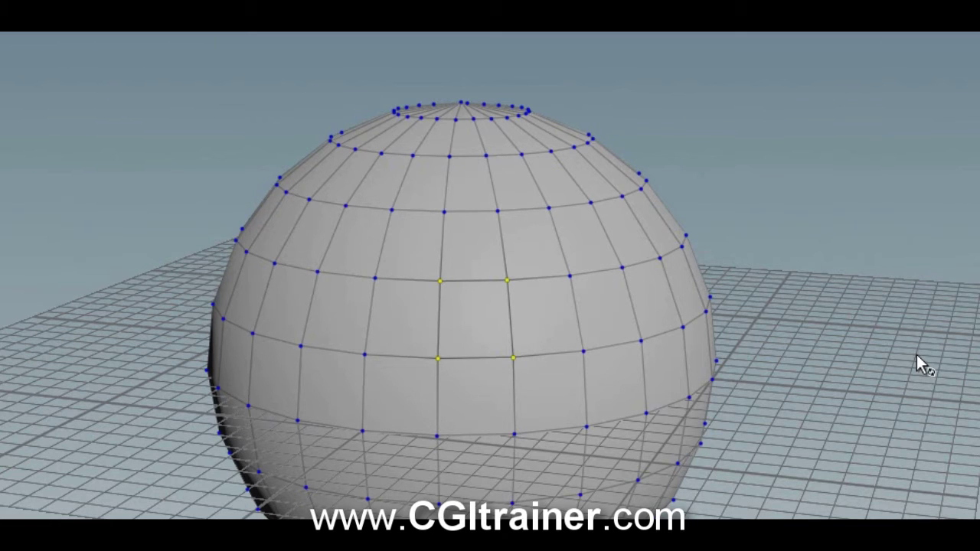
Convert the four selected points into a selection of their surrounding faces
{"action": "key", "text": "ctrl+F11"}
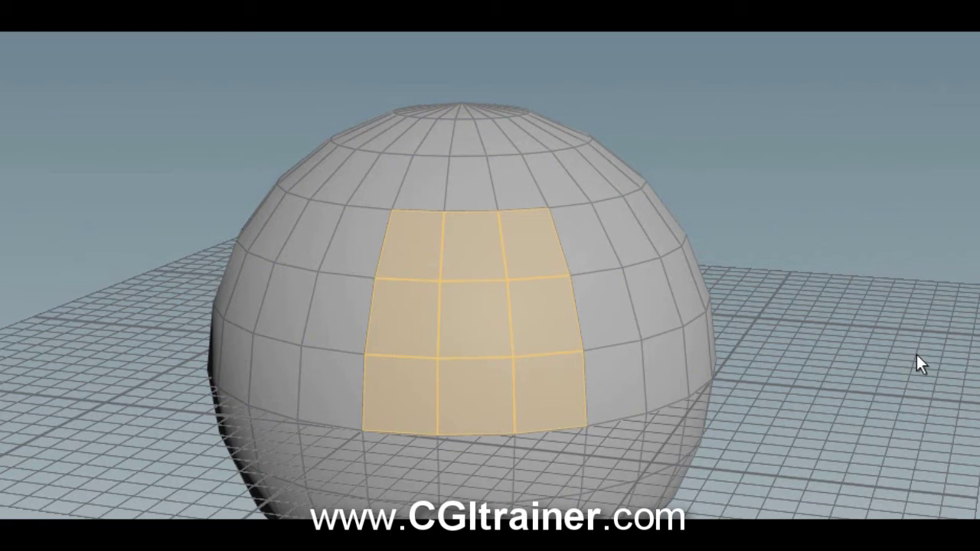
{"action": "key", "text": "ctrl+shift+comma"}
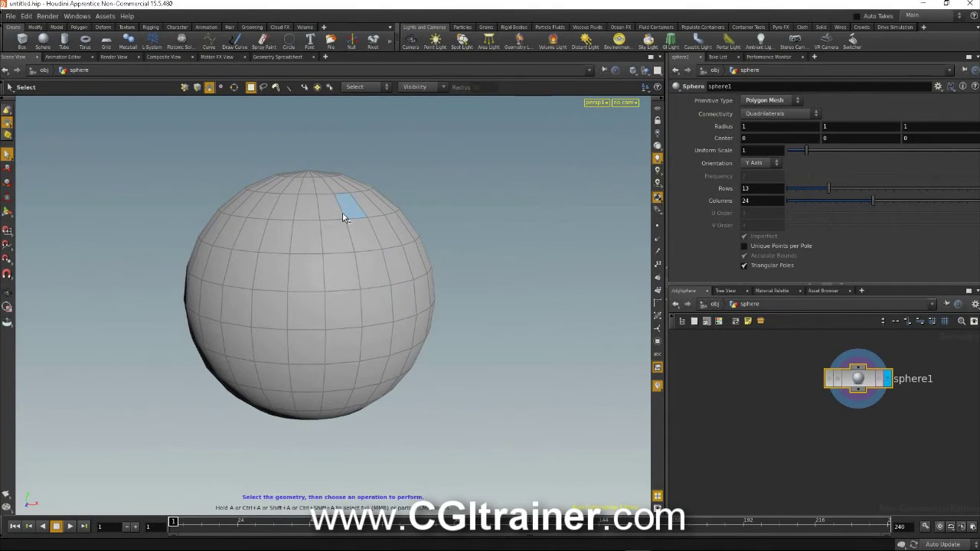
Restrict selection to visible geometry and box-select all faces on the front of the sphere
{"action": "left_click", "coordinate": [304, 87]}
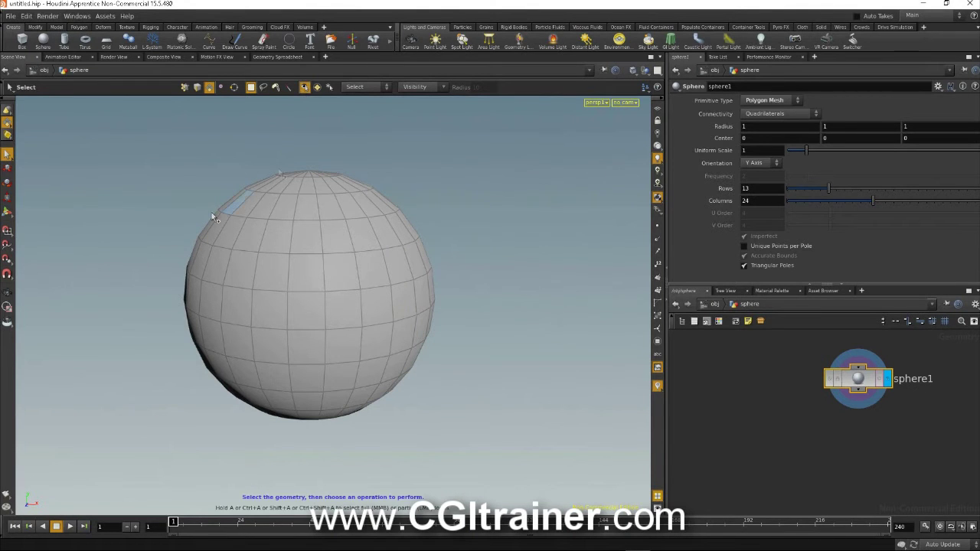
{"action": "left_click_drag", "start_coordinate": [124, 142], "coordinate": [485, 429]}
{"action": "left_click_drag", "start_coordinate": [451, 388], "coordinate": [331, 340], "text": "alt"}
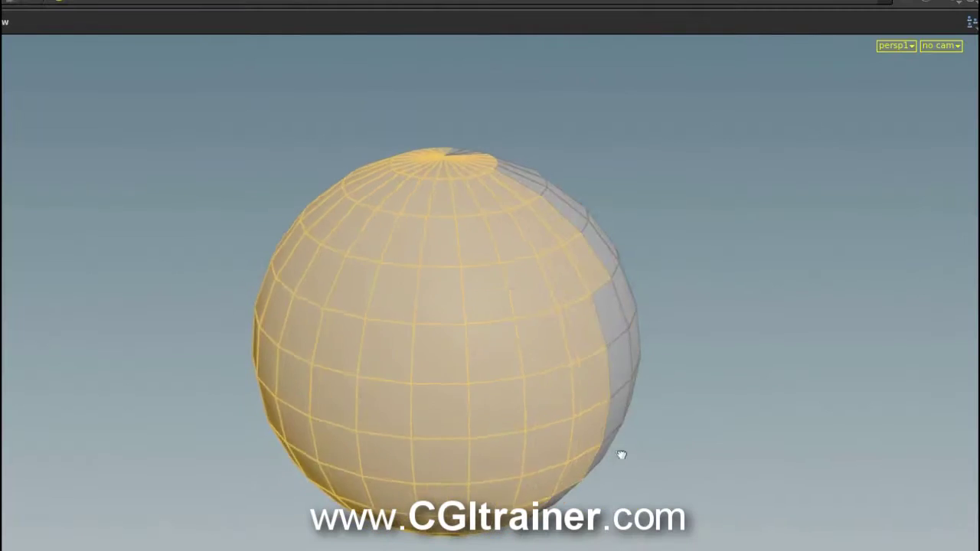
{"action": "left_click_drag", "start_coordinate": [487, 411], "coordinate": [723, 432], "text": "alt"}
{"action": "key", "text": "s"}
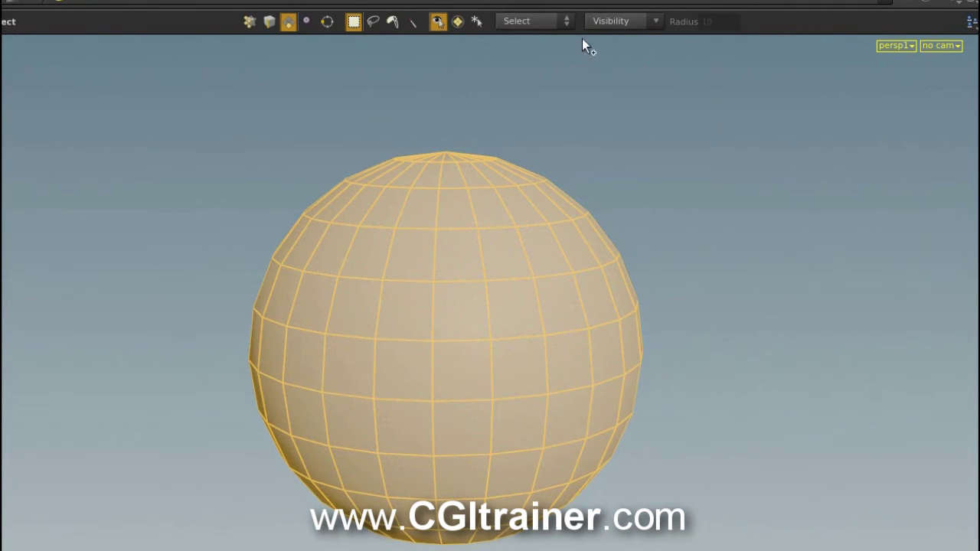
Hide the selected primitives on the front of the sphere and inspect the remaining shell
{"action": "left_click", "coordinate": [655, 23]}
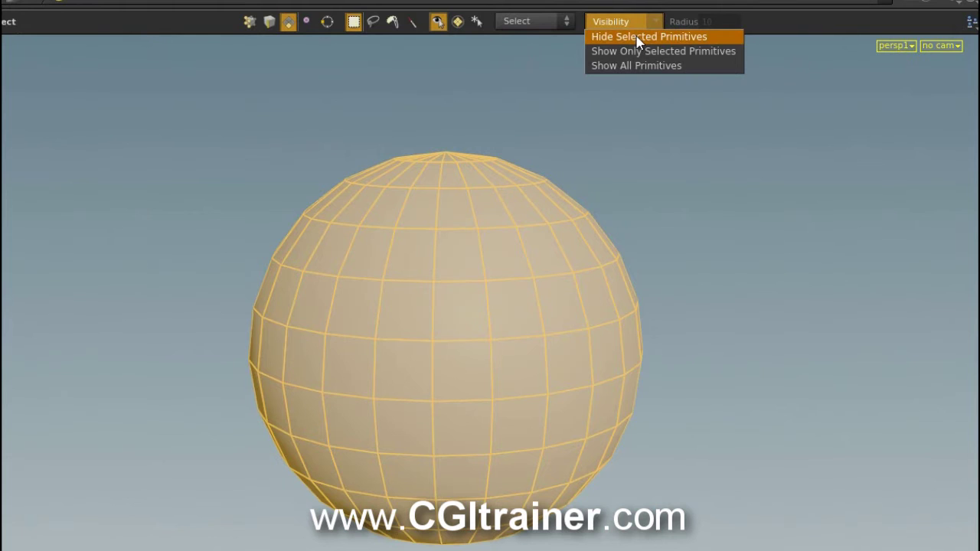
{"action": "left_click", "coordinate": [638, 38]}
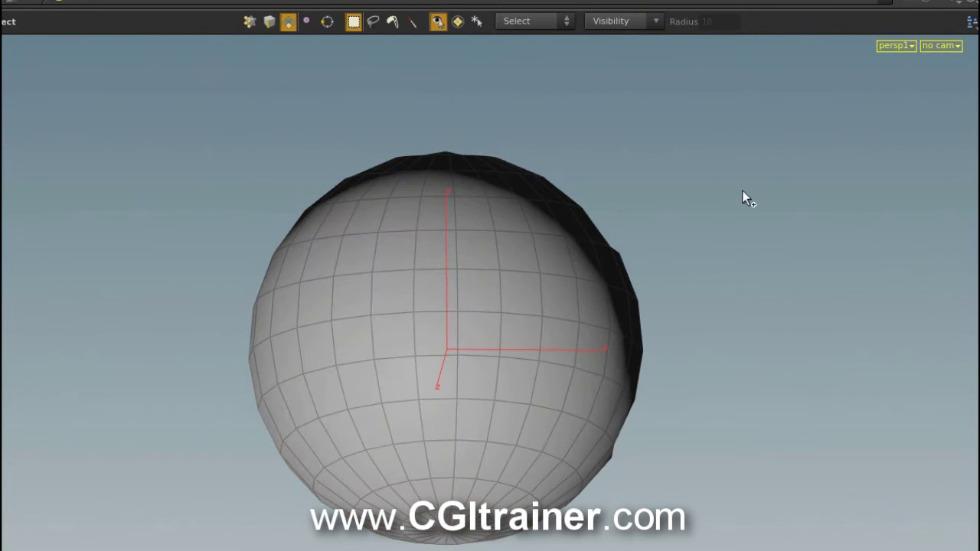
{"action": "key", "text": "Escape"}
{"action": "left_click_drag", "start_coordinate": [742, 195], "coordinate": [569, 253]}
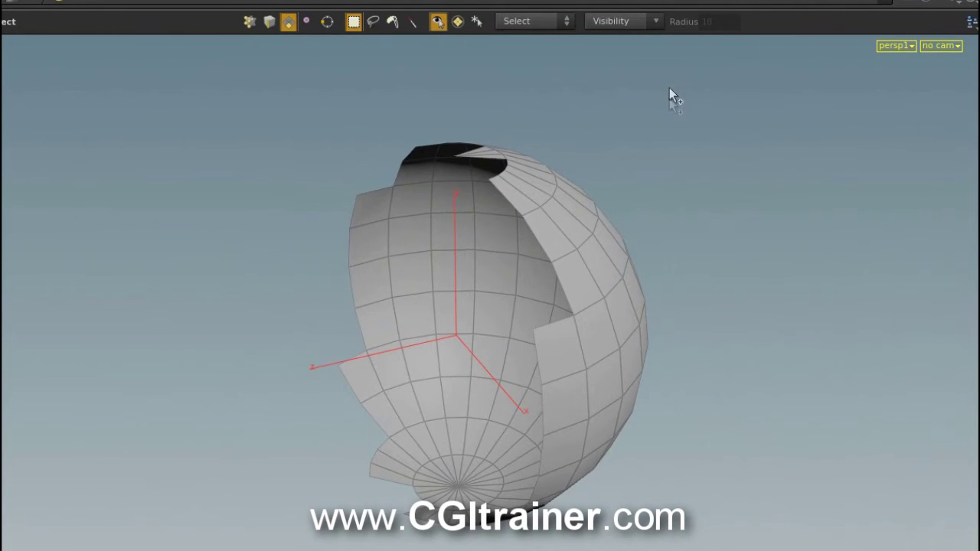
Show only the selected primitives and restore the display of all primitives
{"action": "left_click", "coordinate": [657, 21]}
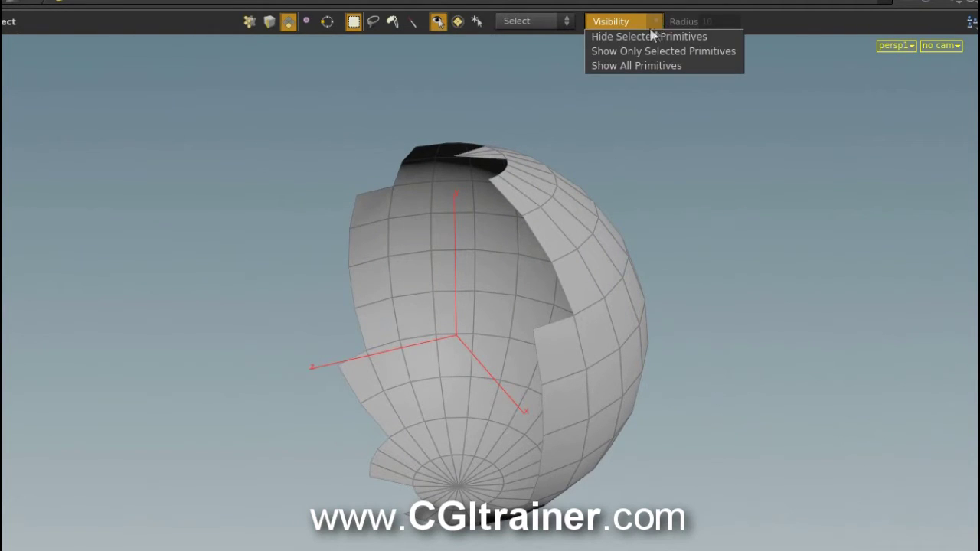
{"action": "left_click", "coordinate": [713, 54]}
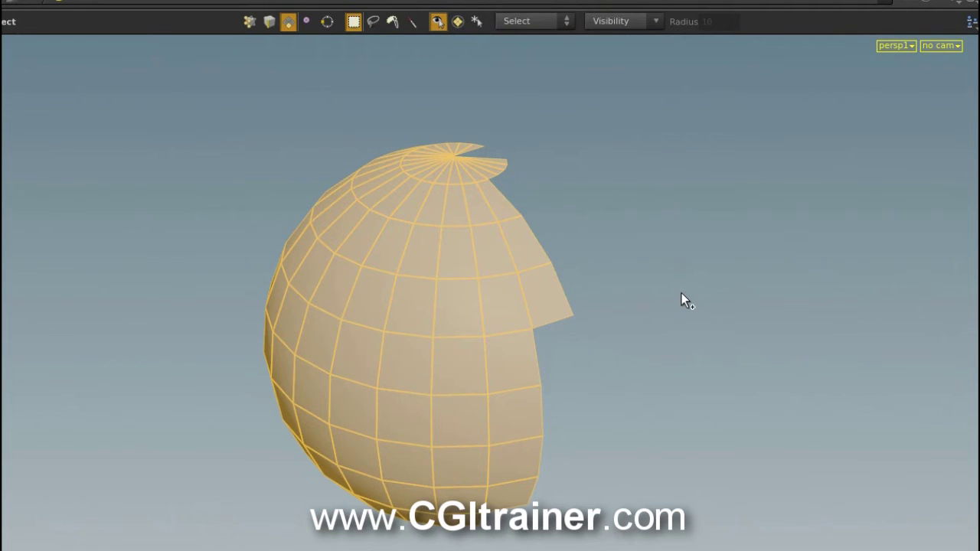
{"action": "left_click", "coordinate": [657, 23]}
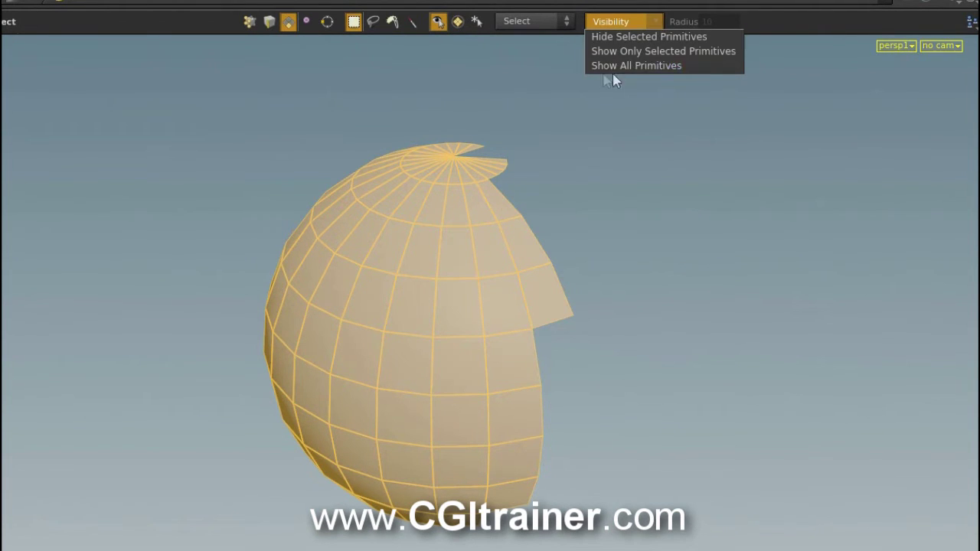
{"action": "left_click", "coordinate": [647, 66]}
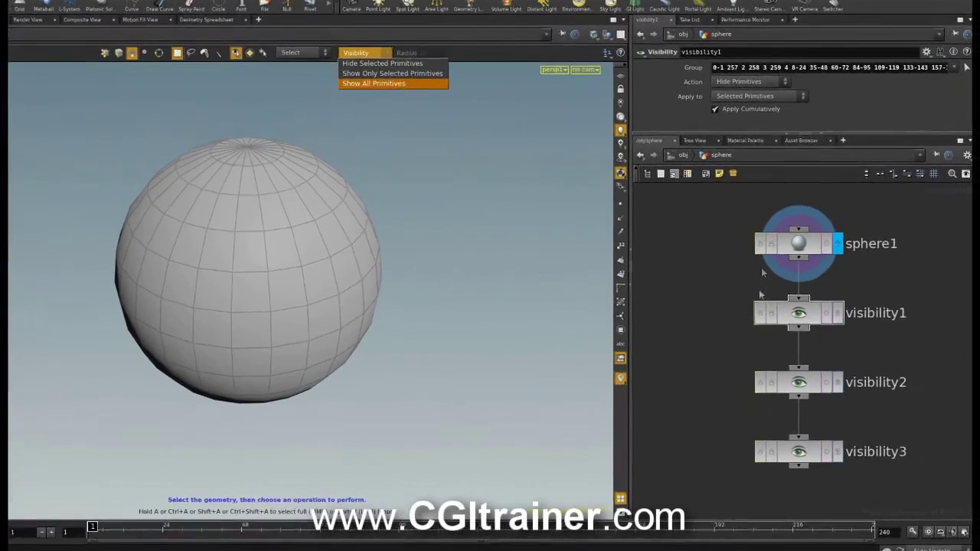
Display the visibility1, visibility2 and visibility3 nodes one after another and return the display to visibility1
{"action": "left_click", "coordinate": [745, 302]}
{"action": "left_click", "coordinate": [799, 313]}
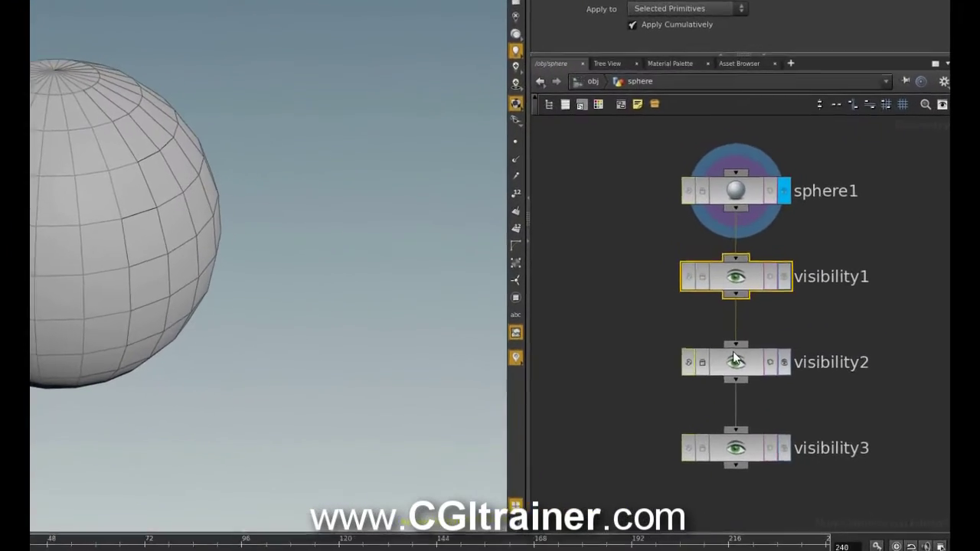
{"action": "left_click", "coordinate": [762, 262]}
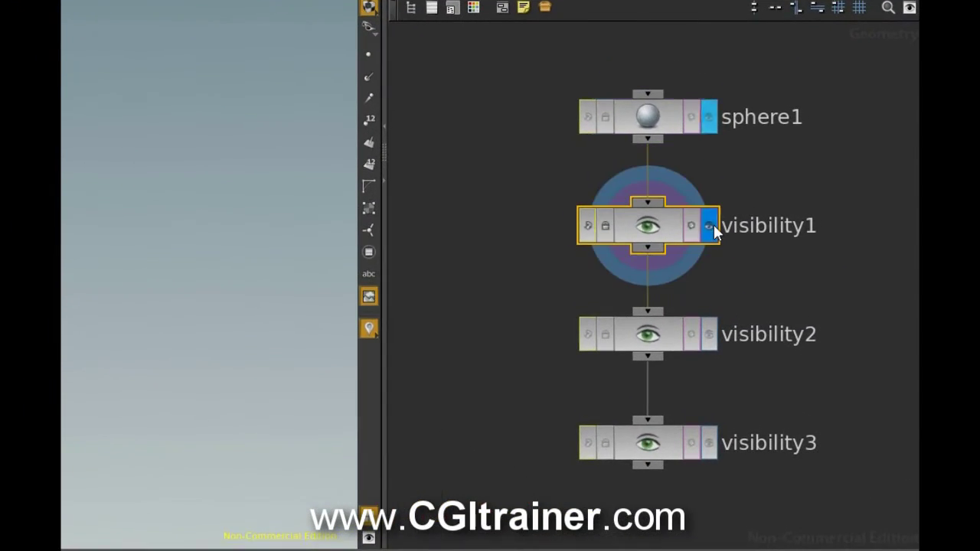
{"action": "left_click", "coordinate": [712, 337]}
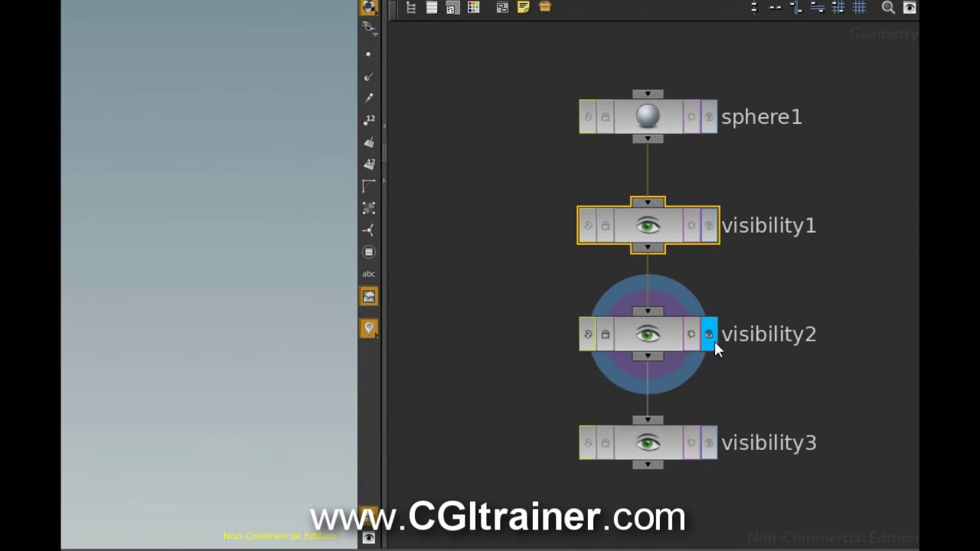
{"action": "left_click", "coordinate": [708, 442]}
{"action": "left_click", "coordinate": [709, 226]}
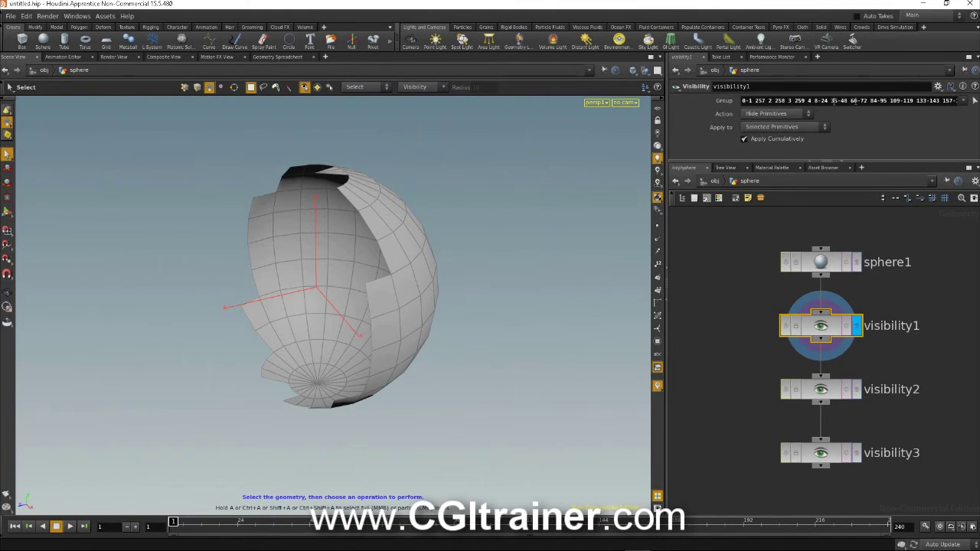
Try the Expose Primitives action on visibility1 and set it back to Hide Primitives
{"action": "left_click", "coordinate": [775, 113]}
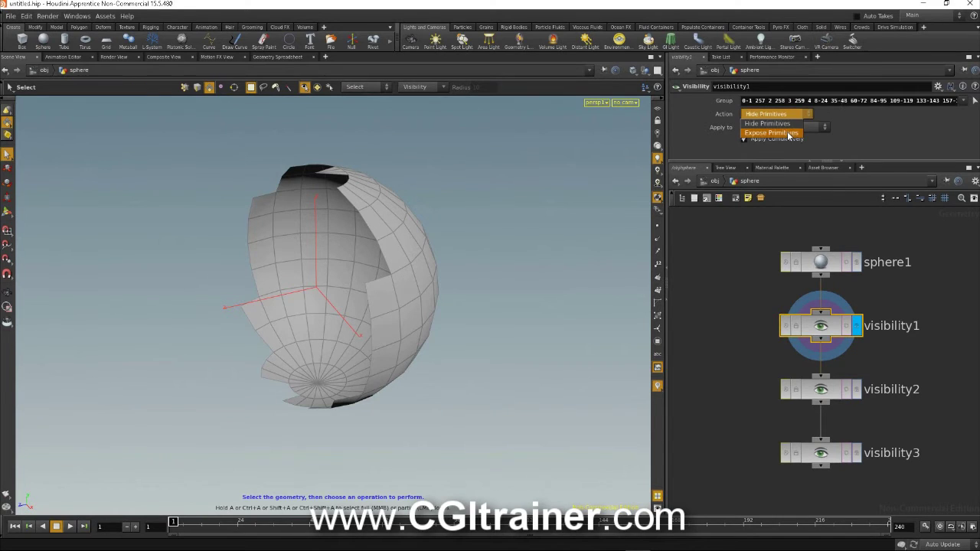
{"action": "left_click", "coordinate": [789, 133]}
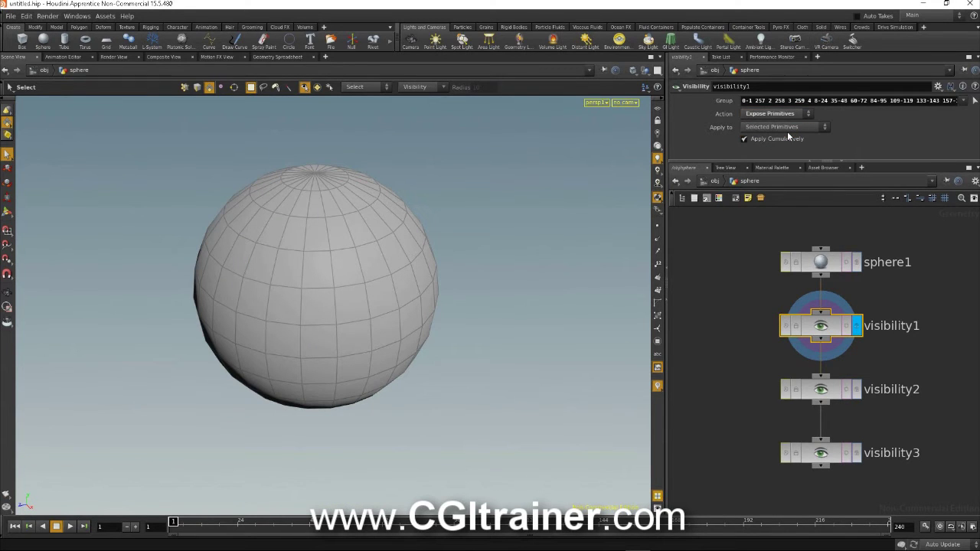
{"action": "left_click", "coordinate": [805, 114]}
{"action": "left_click", "coordinate": [791, 120]}
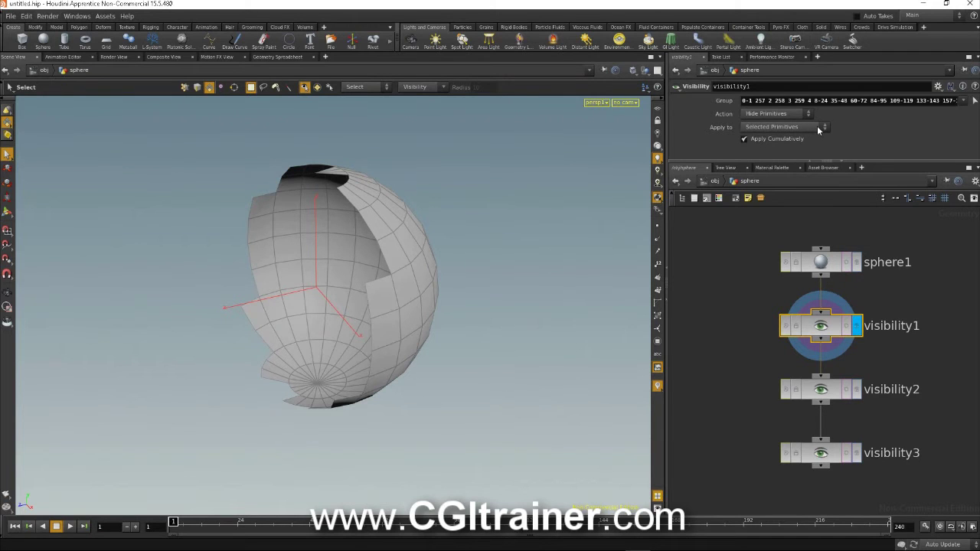
Apply visibility1's hiding to Non-Selected Primitives and compare its display with the visibility2 node
{"action": "left_click", "coordinate": [825, 129]}
{"action": "left_click", "coordinate": [804, 145]}
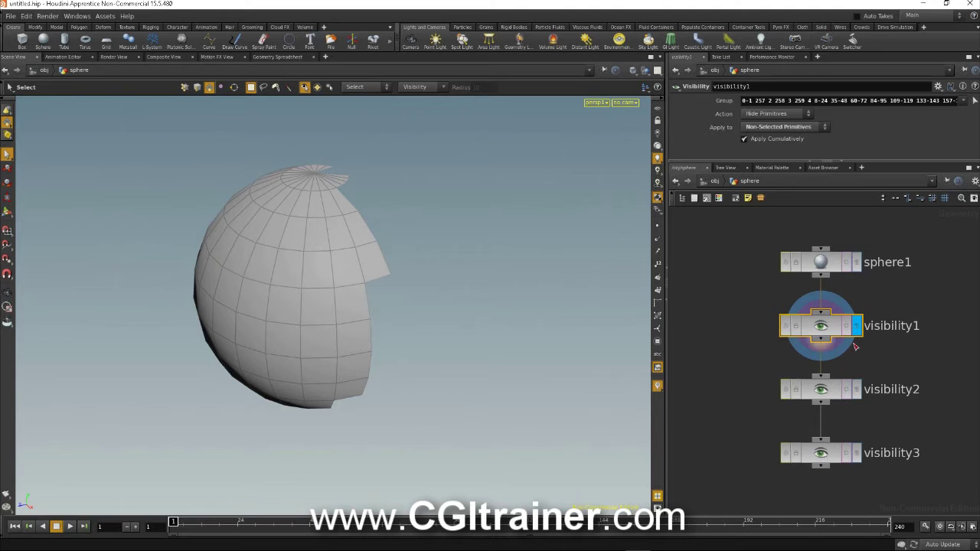
{"action": "left_click", "coordinate": [858, 389]}
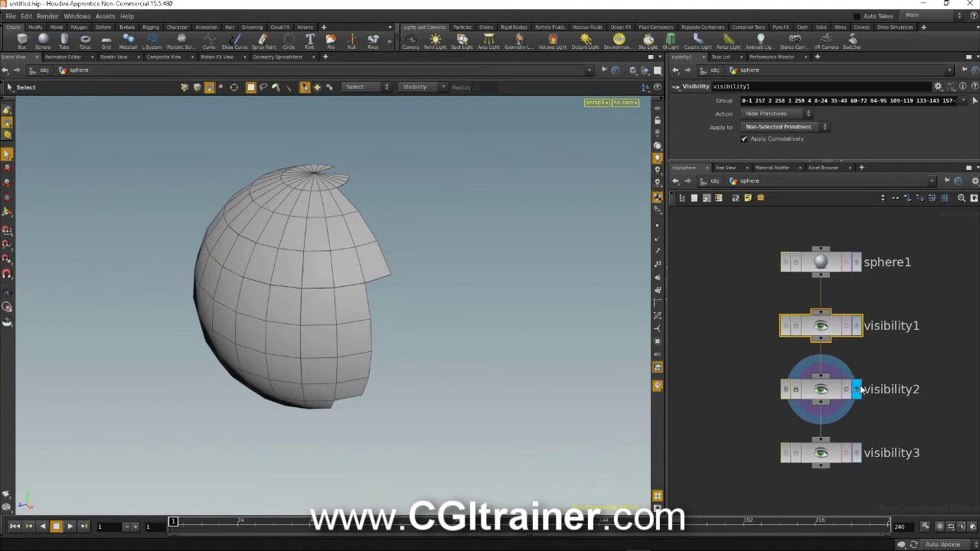
{"action": "left_click", "coordinate": [857, 326]}
{"action": "left_click", "coordinate": [788, 127]}
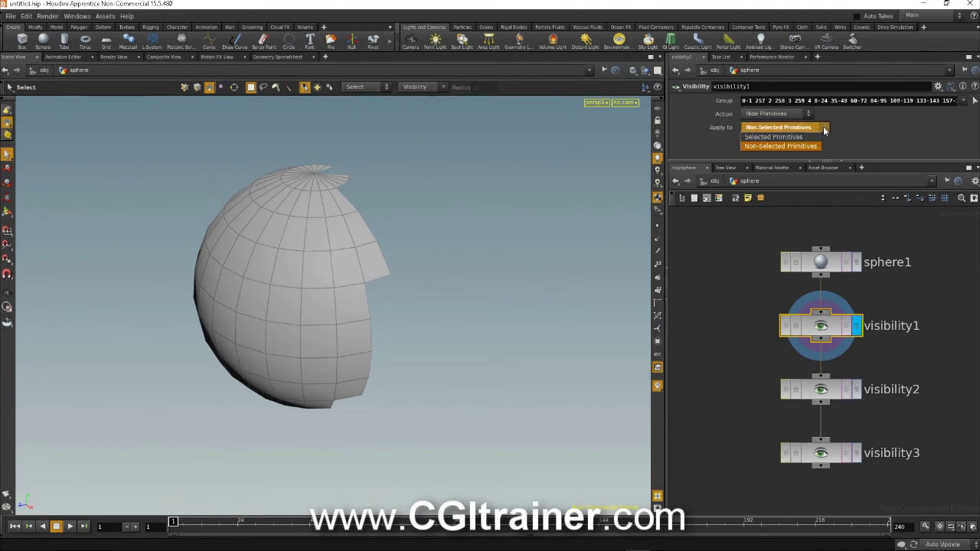
{"action": "left_click", "coordinate": [770, 130]}
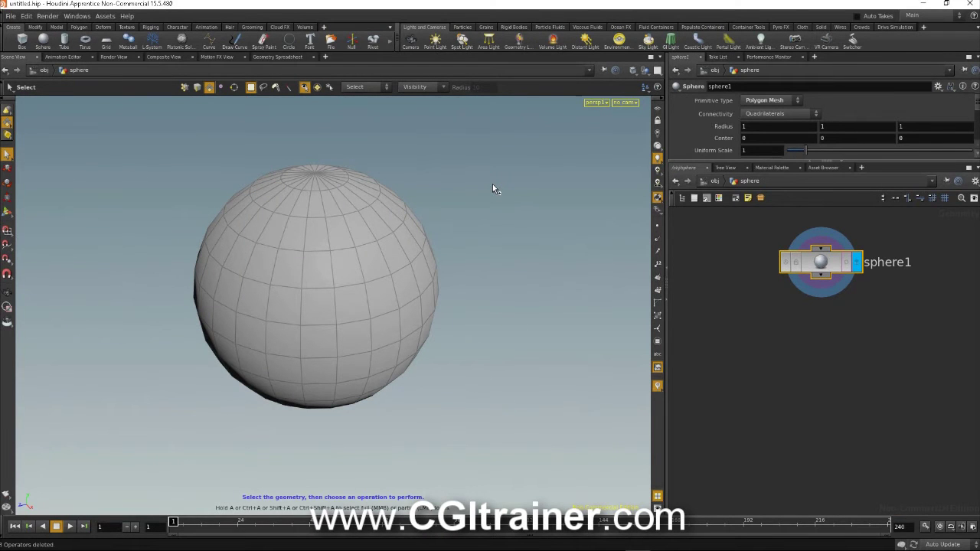
Box-select a patch of faces on the sphere's upper right side and convert the selection to points
{"action": "left_click_drag", "start_coordinate": [490, 199], "coordinate": [330, 315]}
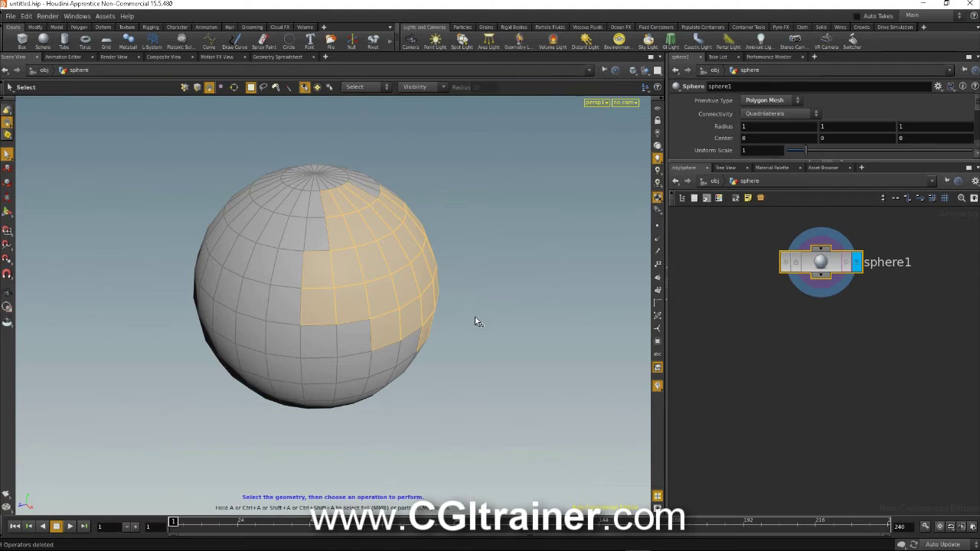
{"action": "key", "text": "1"}
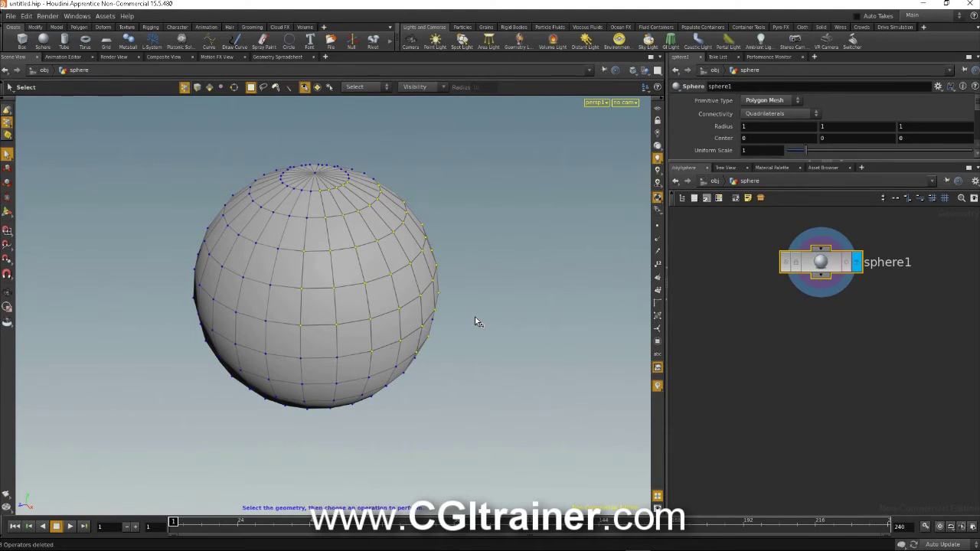
Look up the Convert to Point Selection action in the hotkey manager by searching for its existing hotkey
{"action": "left_click", "coordinate": [26, 15]}
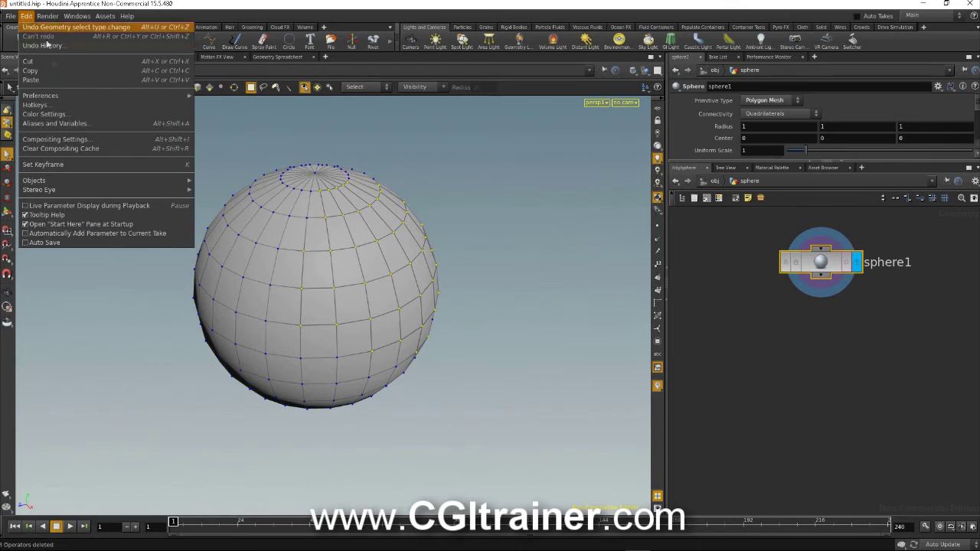
{"action": "left_click", "coordinate": [48, 105]}
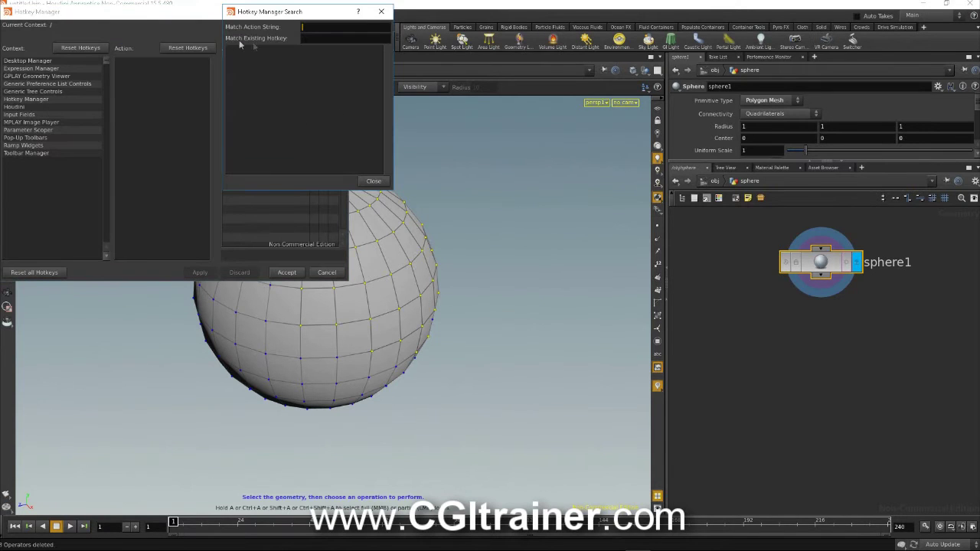
{"action": "left_click", "coordinate": [306, 38]}
{"action": "key", "text": "ctrl+g"}
{"action": "double_click", "coordinate": [349, 47]}
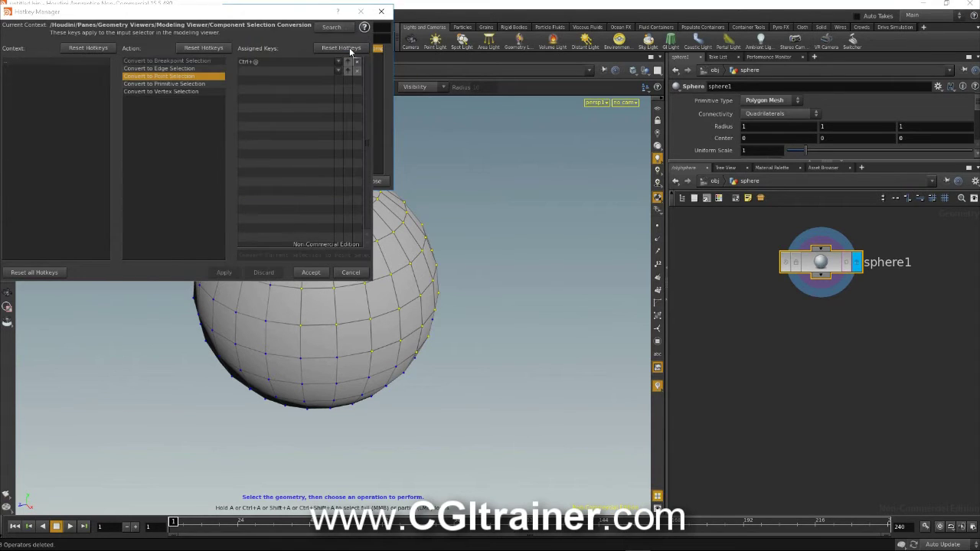
Check the hotkey of Convert to Edge Selection and assign Ctrl+F2 to Convert to Point Selection
{"action": "left_click", "coordinate": [161, 69]}
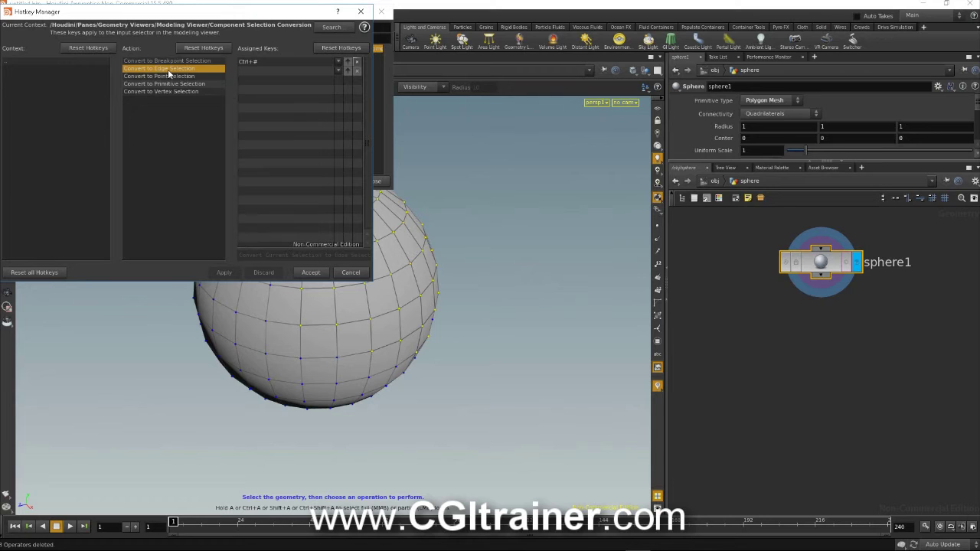
{"action": "left_click", "coordinate": [255, 64]}
{"action": "left_click", "coordinate": [162, 107]}
{"action": "left_click", "coordinate": [168, 77]}
{"action": "left_click", "coordinate": [275, 62]}
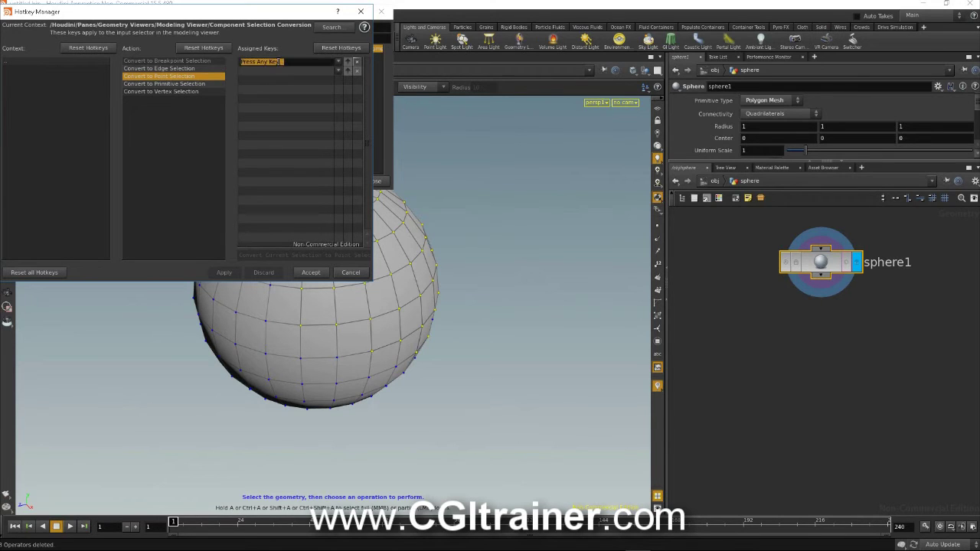
{"action": "key", "text": "ctrl+F2"}
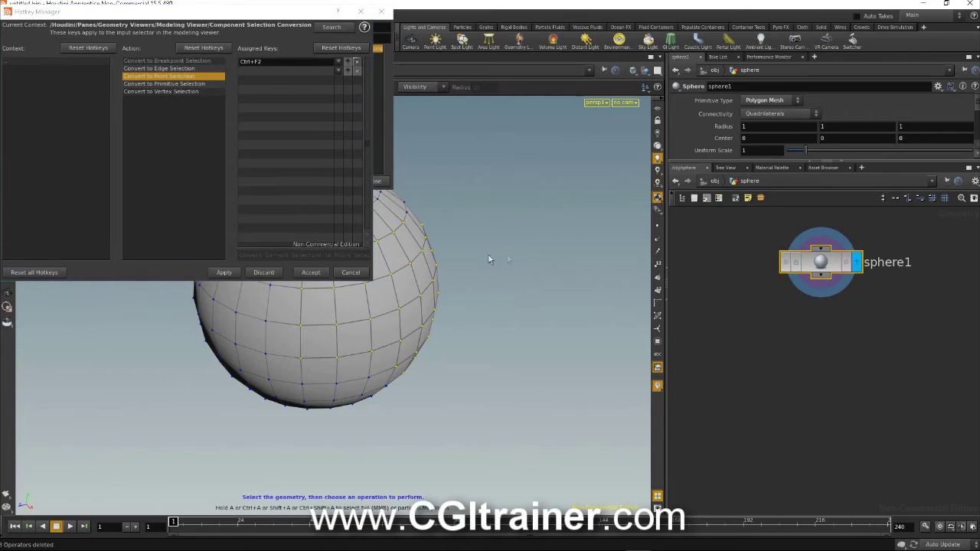
Return to the face selection, convert it to points with the new hotkey, and clear the selection
{"action": "left_click", "coordinate": [494, 380]}
{"action": "key", "text": "3"}
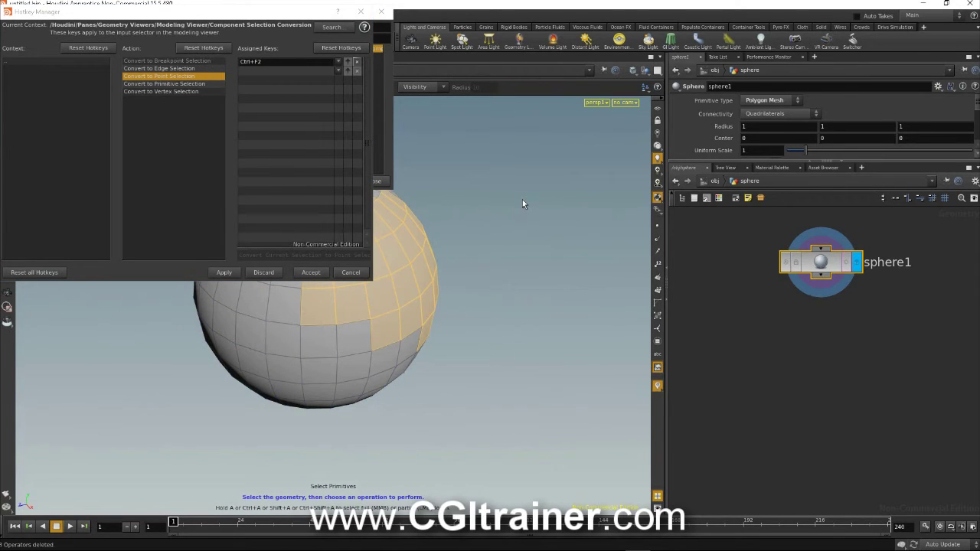
{"action": "key", "text": "ctrl+F2"}
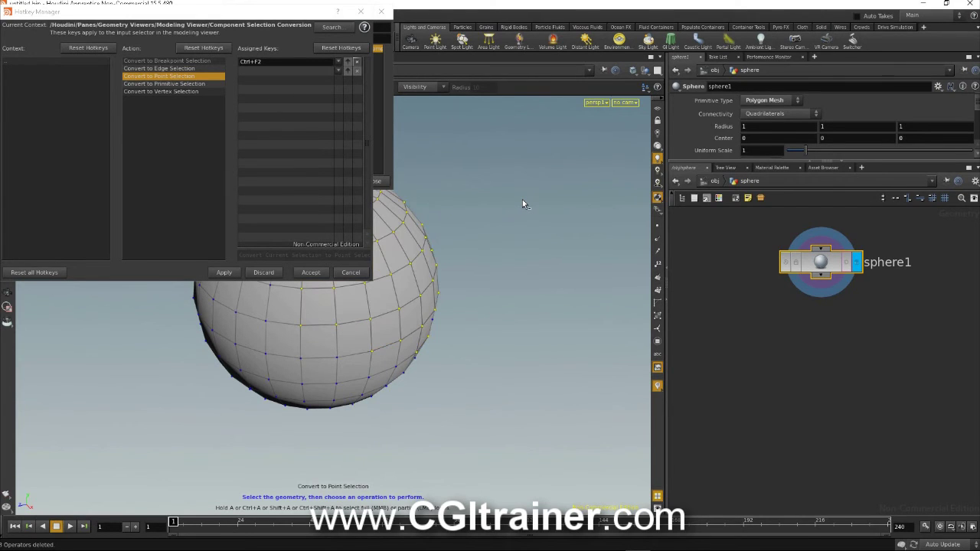
{"action": "left_click", "coordinate": [456, 300]}
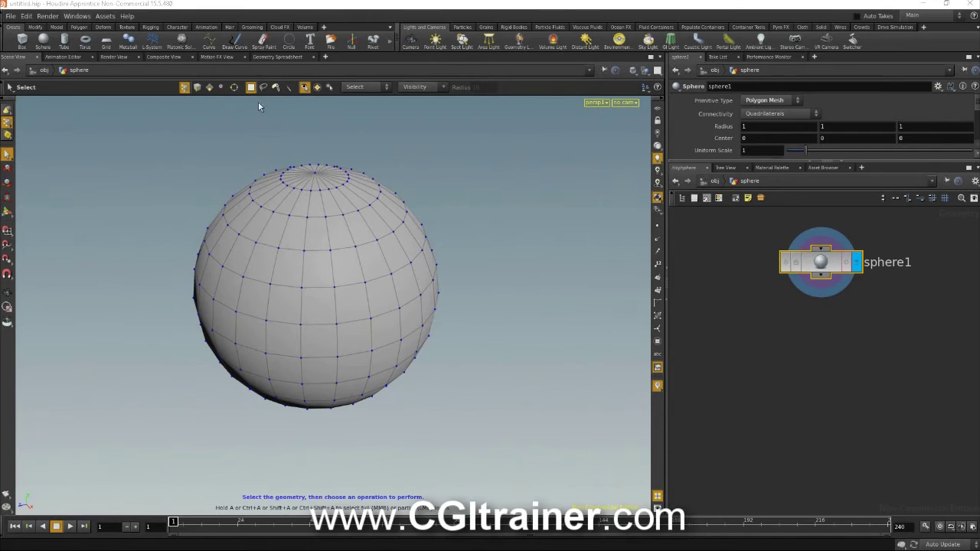
Box-select points across the top and upper right side of the sphere
{"action": "left_click_drag", "start_coordinate": [195, 103], "coordinate": [441, 260]}
{"action": "left_click_drag", "start_coordinate": [227, 141], "coordinate": [479, 248]}
{"action": "left_click_drag", "start_coordinate": [524, 167], "coordinate": [289, 322]}
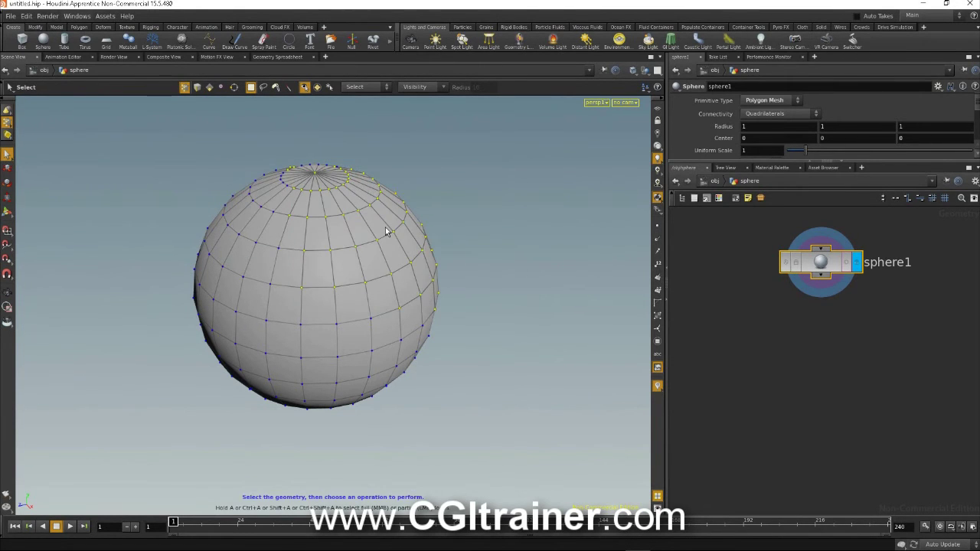
Box-select the sphere's upper faces in primitive mode and its upper right points in point mode
{"action": "key", "text": "4"}
{"action": "left_click_drag", "start_coordinate": [464, 160], "coordinate": [245, 354]}
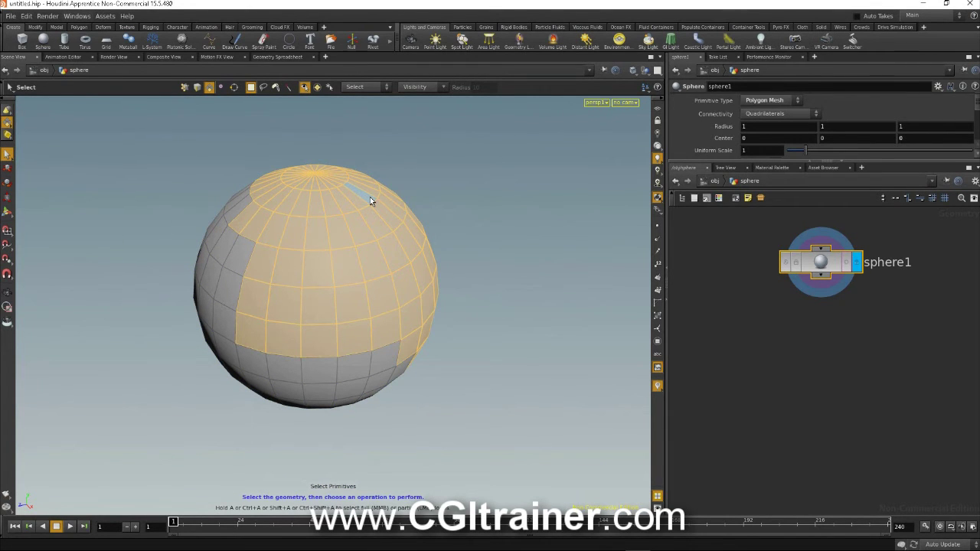
{"action": "key", "text": "2"}
{"action": "left_click_drag", "start_coordinate": [509, 158], "coordinate": [302, 322]}
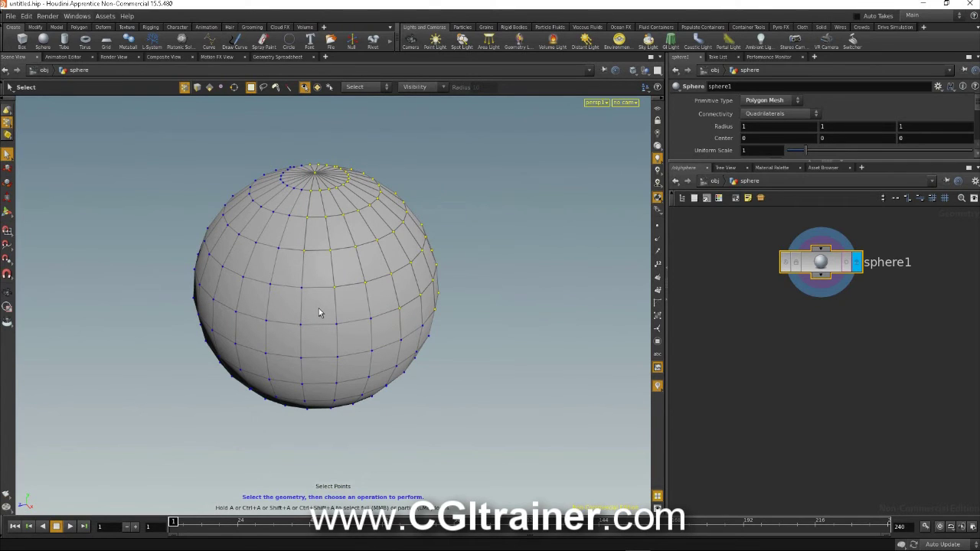
Select points on the sphere's upper area with lasso and brush picking, setting the brush radius to 15
{"action": "key", "text": "s"}
{"action": "mouse_move", "coordinate": [424, 132]}
{"action": "left_mouse_down"}
{"action": "mouse_move", "coordinate": [310, 311]}
{"action": "mouse_move", "coordinate": [507, 218]}
{"action": "mouse_move", "coordinate": [448, 164]}
{"action": "mouse_move", "coordinate": [306, 322]}
{"action": "mouse_move", "coordinate": [498, 249]}
{"action": "mouse_move", "coordinate": [454, 165]}
{"action": "mouse_move", "coordinate": [272, 155]}
{"action": "left_mouse_up"}
{"action": "key", "text": "shift+s"}
{"action": "mouse_move", "coordinate": [360, 178]}
{"action": "left_mouse_down"}
{"action": "mouse_move", "coordinate": [421, 230]}
{"action": "mouse_move", "coordinate": [327, 256]}
{"action": "mouse_move", "coordinate": [357, 228]}
{"action": "mouse_move", "coordinate": [395, 268]}
{"action": "mouse_move", "coordinate": [344, 193]}
{"action": "mouse_move", "coordinate": [361, 241]}
{"action": "mouse_move", "coordinate": [404, 202]}
{"action": "left_mouse_up"}
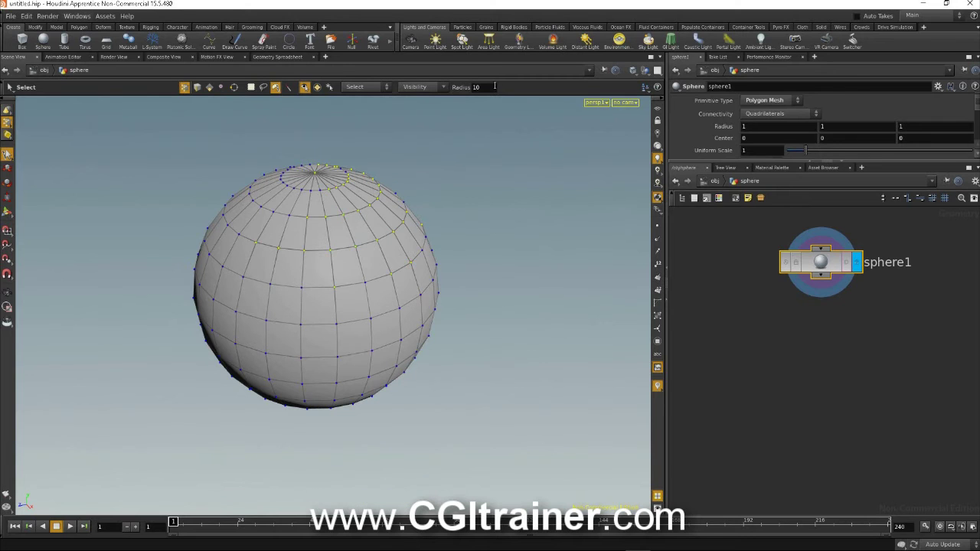
{"action": "middle_click_drag", "start_coordinate": [476, 87], "coordinate": [419, 103]}
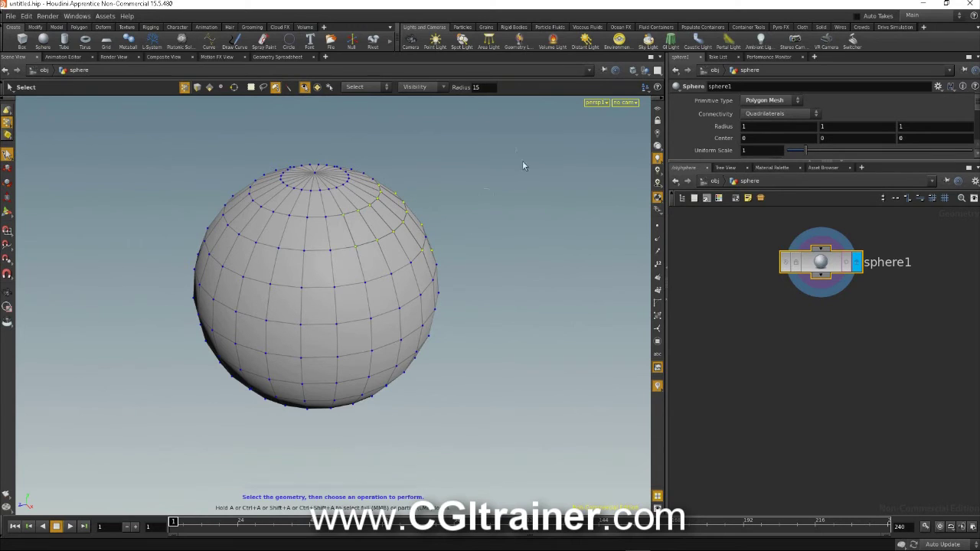
Select faces across the sphere in primitive mode using laser picking, and clear the selection
{"action": "left_click", "coordinate": [288, 88]}
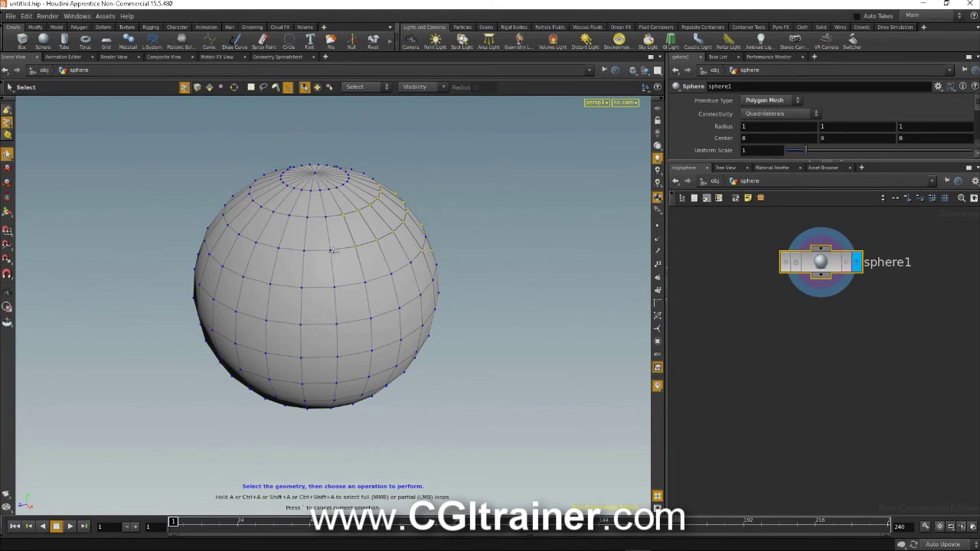
{"action": "key", "text": "4"}
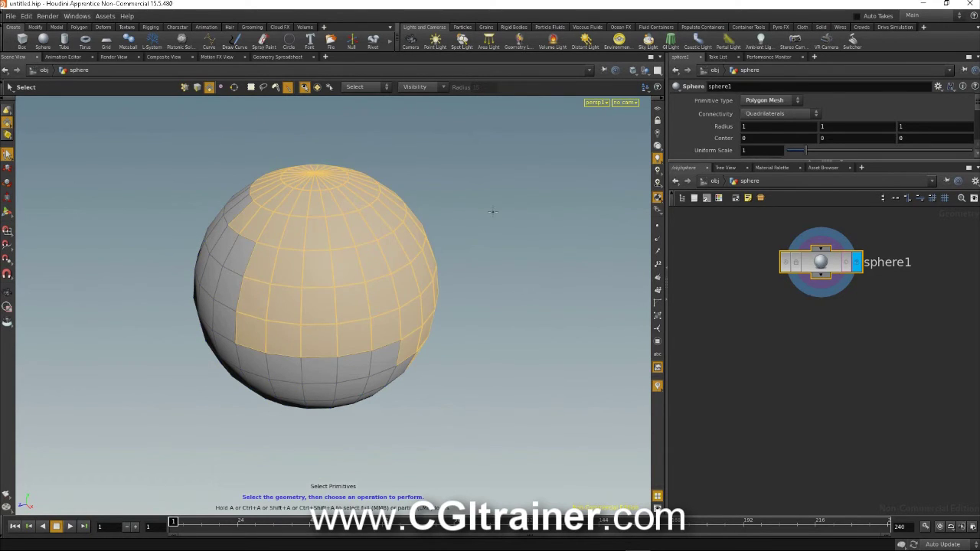
{"action": "left_click", "coordinate": [493, 211]}
{"action": "left_click", "coordinate": [254, 270]}
{"action": "left_click", "coordinate": [328, 174]}
{"action": "left_click", "coordinate": [320, 387]}
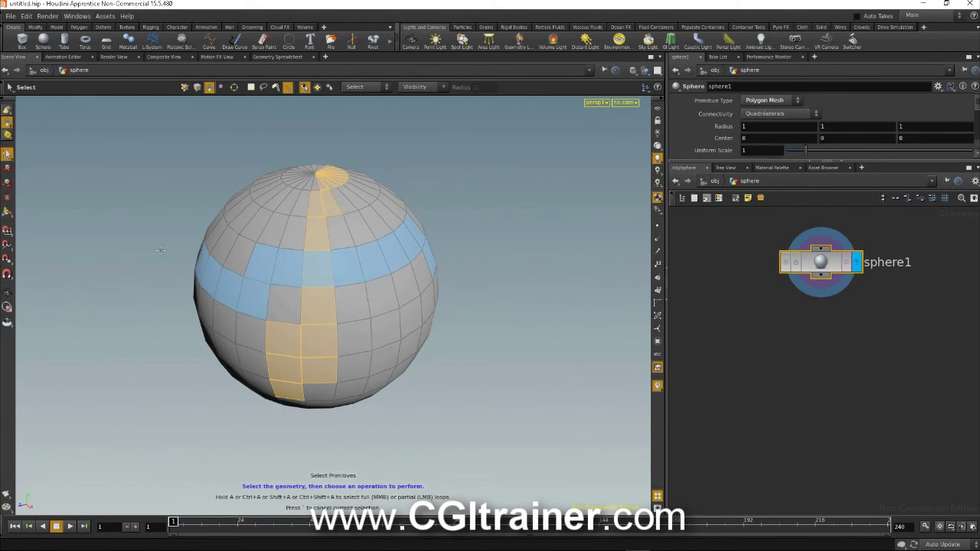
{"action": "left_click", "coordinate": [436, 262]}
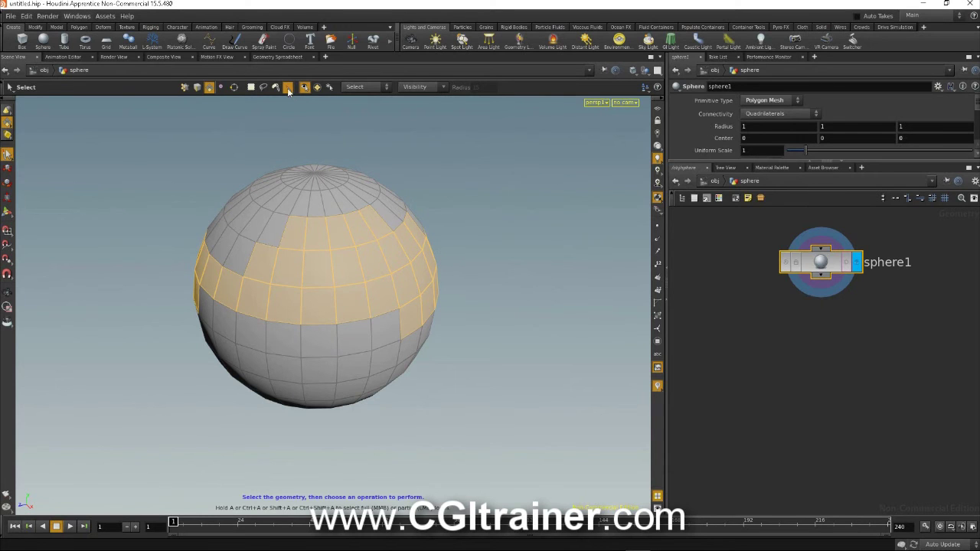
{"action": "left_click", "coordinate": [499, 396]}
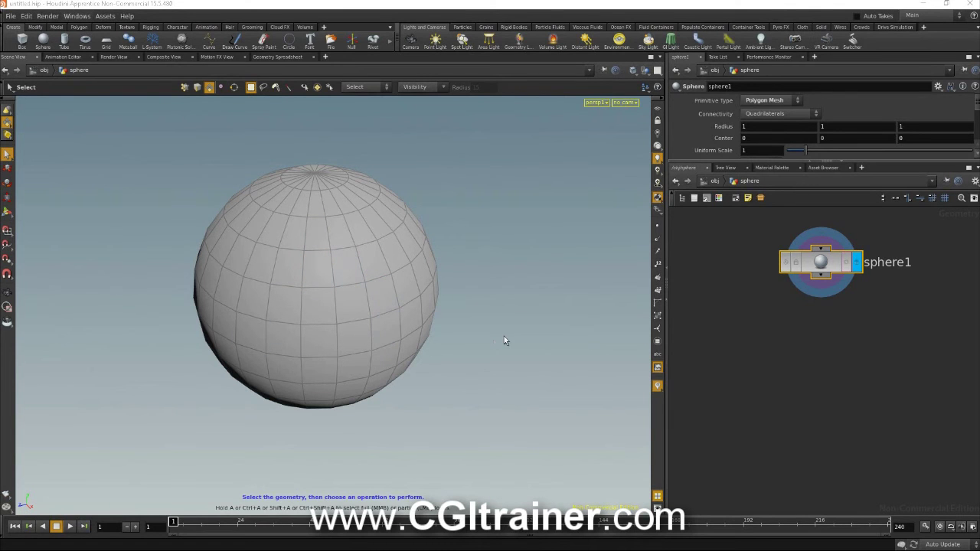
Select the full horizontal face loop around the sphere's middle and add the vertical face loop crossing it
{"action": "key", "text": "shift+a"}
{"action": "left_click", "coordinate": [339, 305]}
{"action": "middle_click", "coordinate": [360, 308]}
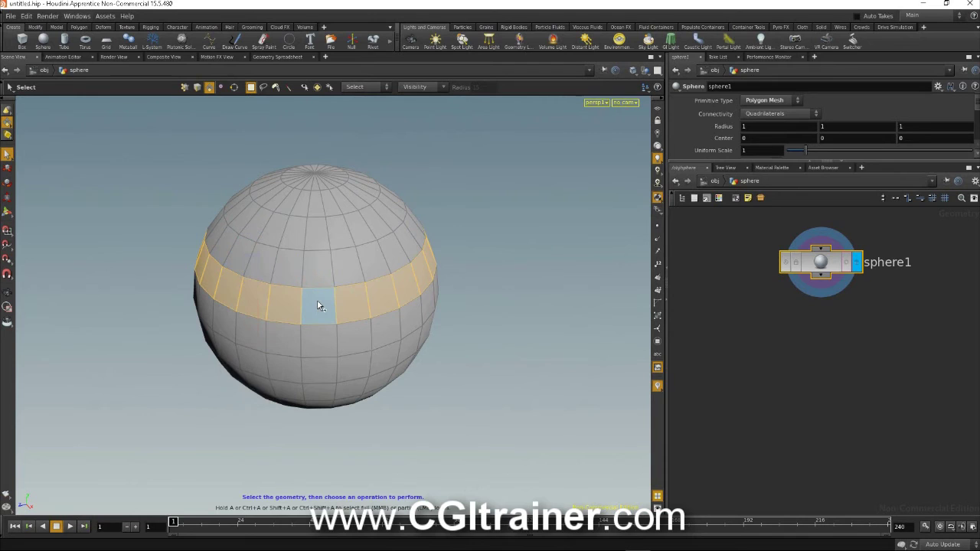
{"action": "key", "text": "shift+a"}
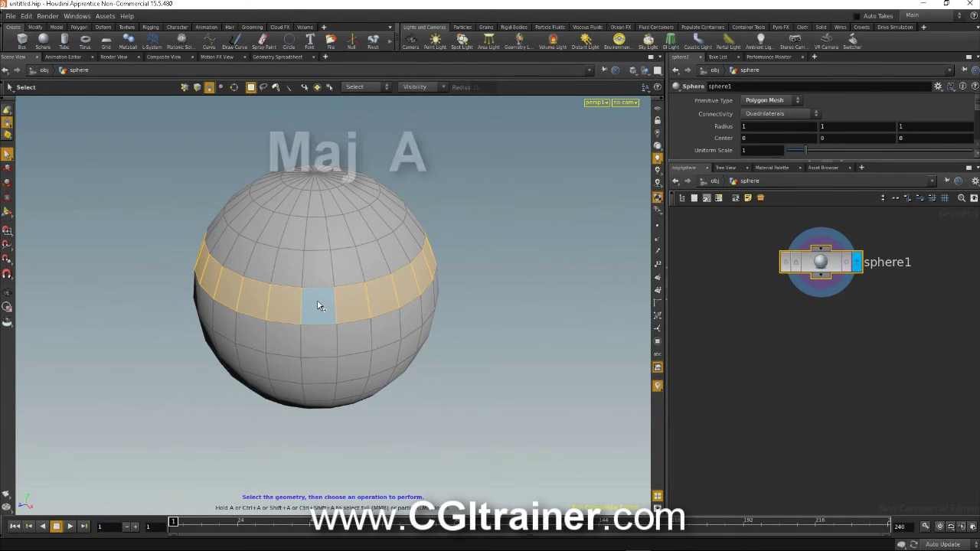
{"action": "left_click", "coordinate": [320, 306], "text": "shift"}
{"action": "middle_click", "coordinate": [322, 277], "text": "shift"}
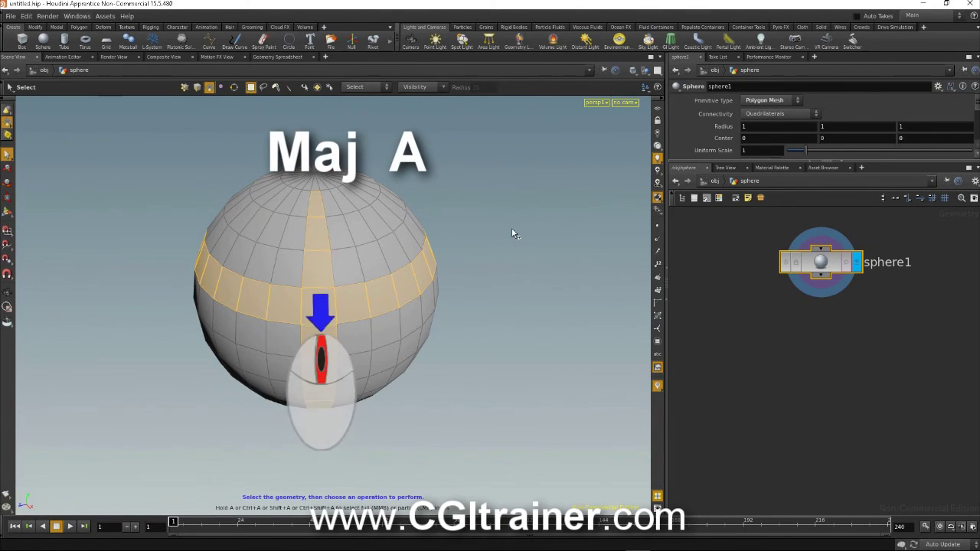
Add more full vertical and horizontal face loops across the sphere to the selection
{"action": "middle_click", "coordinate": [383, 275], "text": "shift"}
{"action": "middle_click", "coordinate": [249, 283], "text": "shift"}
{"action": "middle_click", "coordinate": [238, 263], "text": "shift"}
{"action": "middle_click", "coordinate": [219, 253], "text": "shift"}
{"action": "middle_click", "coordinate": [229, 242], "text": "shift"}
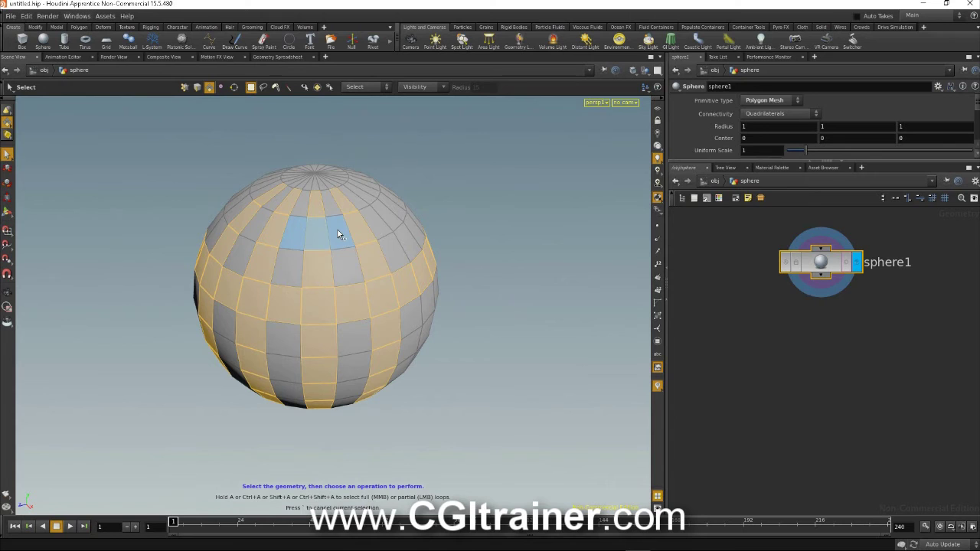
{"action": "middle_click", "coordinate": [308, 238], "text": "shift"}
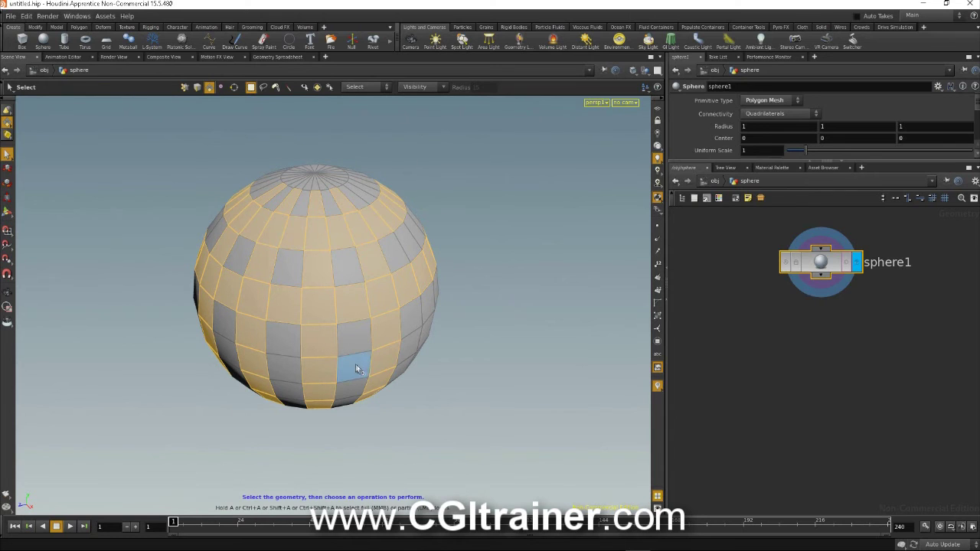
{"action": "middle_click", "coordinate": [306, 366], "text": "shift"}
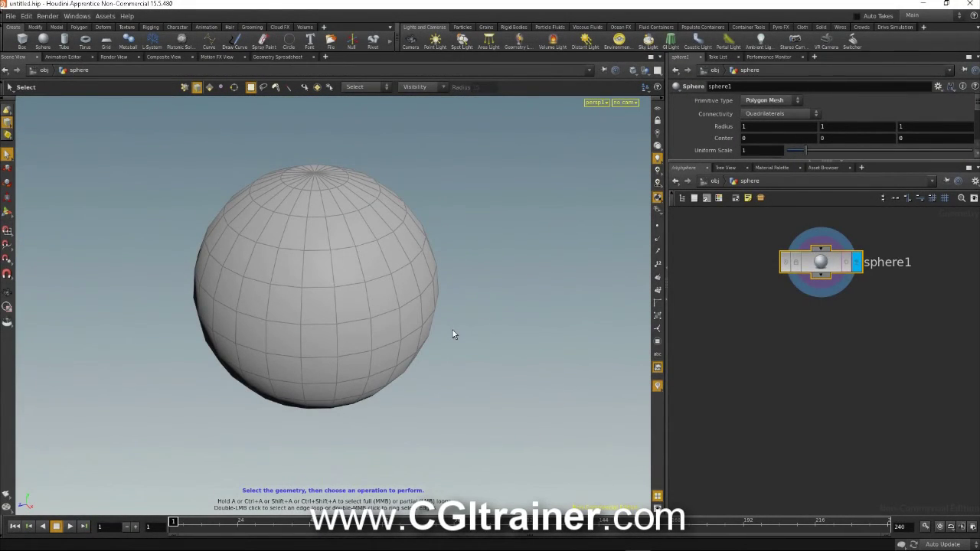
Select the full horizontal edge loop near the sphere's middle, followed by the ring from a vertical edge below it
{"action": "double_click", "coordinate": [350, 285]}
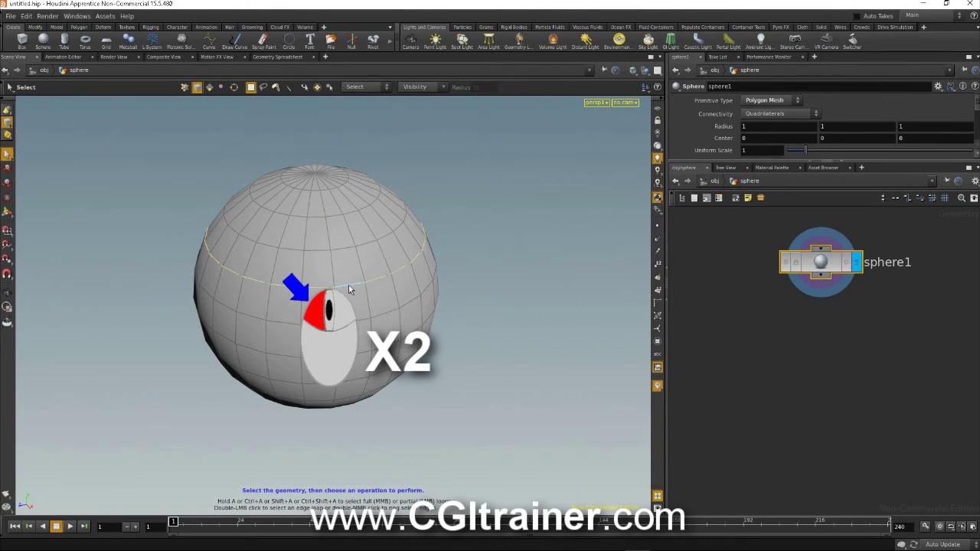
{"action": "double_click", "coordinate": [337, 304]}
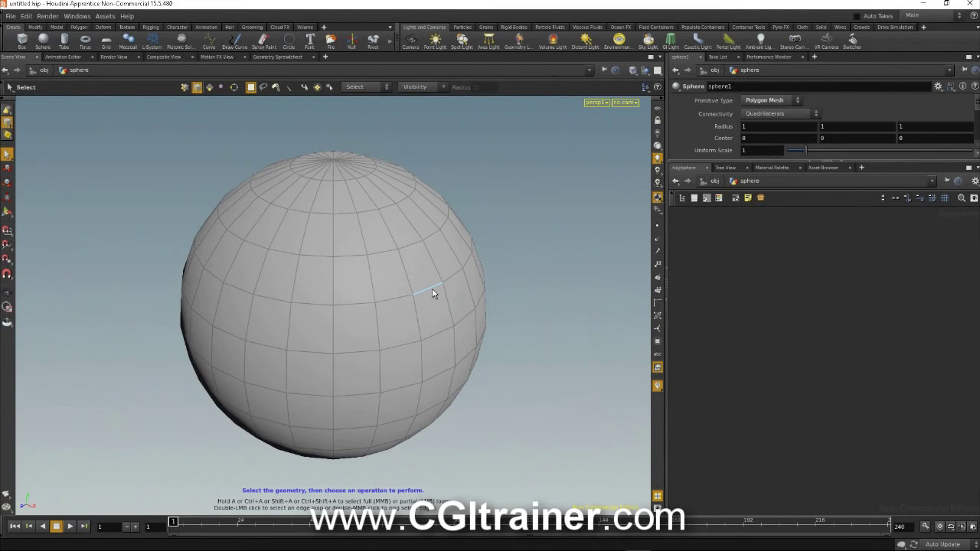
Outline a region on the sphere's upper half with connected partial edge loops, and clear the selection
{"action": "left_click", "coordinate": [433, 289]}
{"action": "key", "text": "shift+a"}
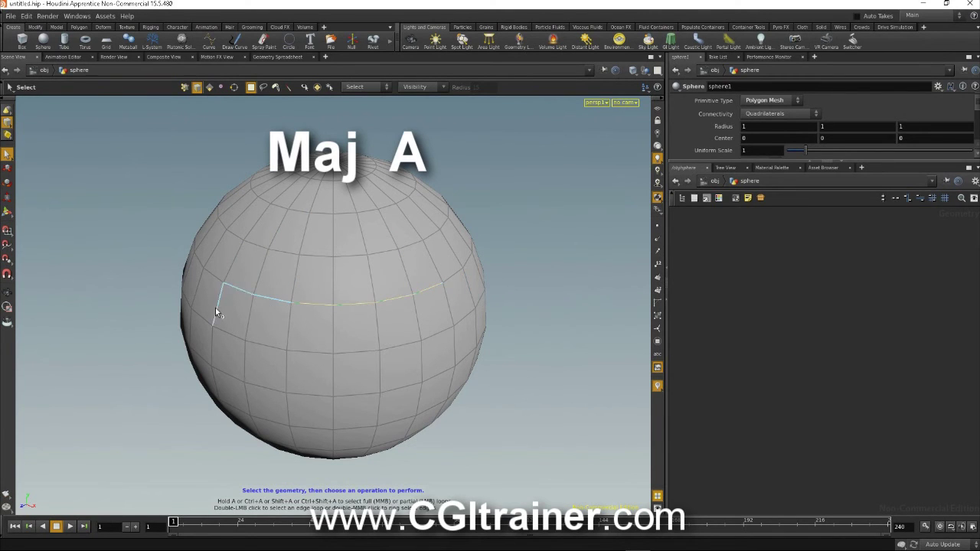
{"action": "left_click", "coordinate": [222, 288]}
{"action": "left_click", "coordinate": [425, 212]}
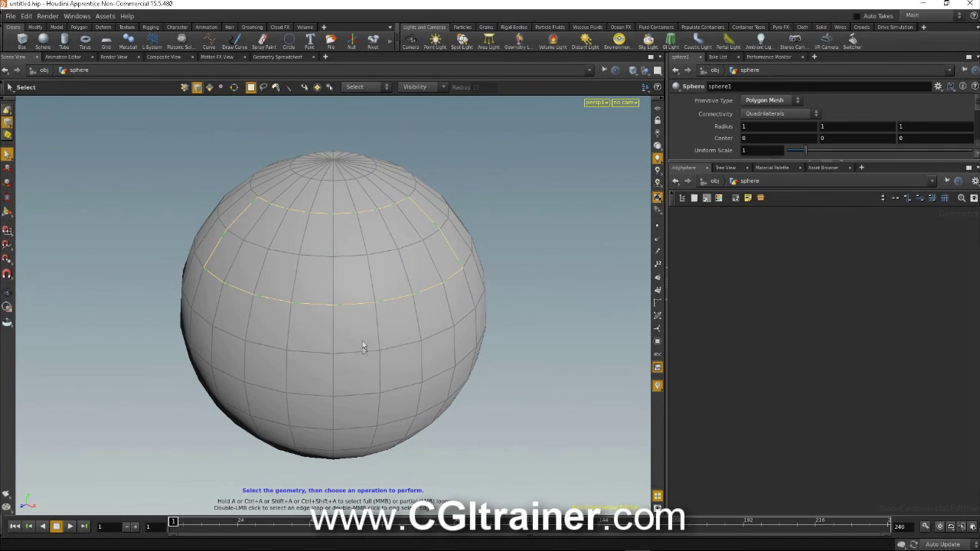
{"action": "left_click", "coordinate": [500, 317]}
Select the partial ring of horizontal edges along the sphere's central column from bottom to top, and clear the selection
{"action": "key", "text": "shift+a"}
{"action": "left_click_drag", "start_coordinate": [358, 390], "coordinate": [350, 455]}
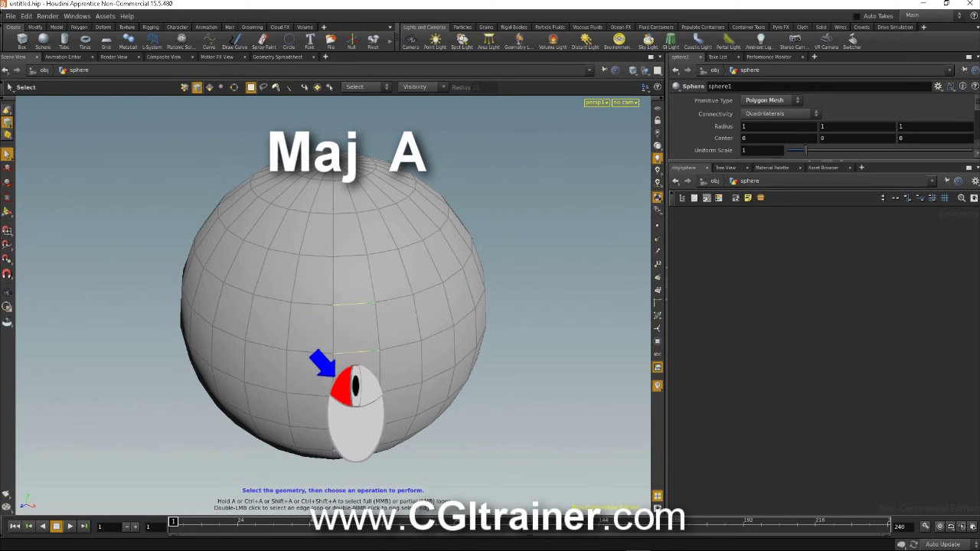
{"action": "left_click_drag", "start_coordinate": [354, 282], "coordinate": [337, 180]}
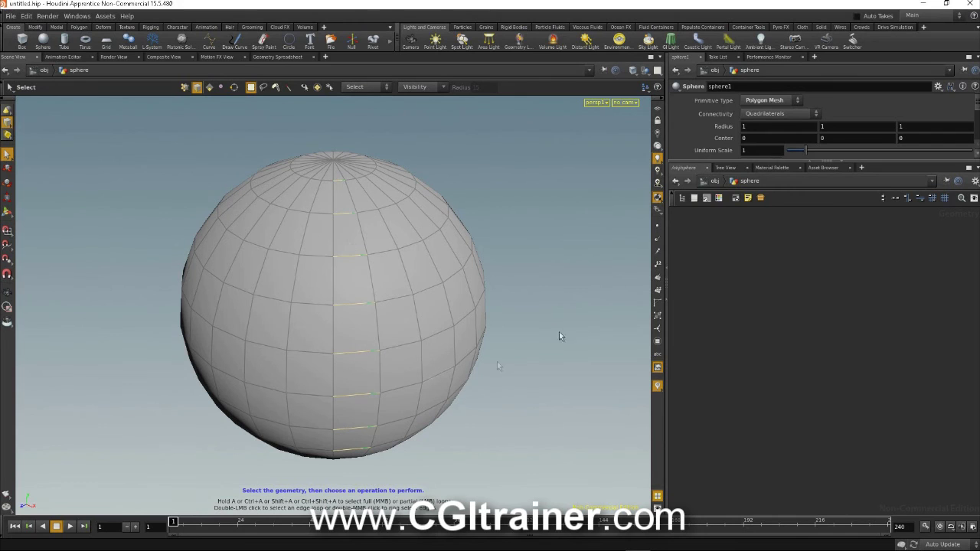
{"action": "left_click", "coordinate": [572, 292]}
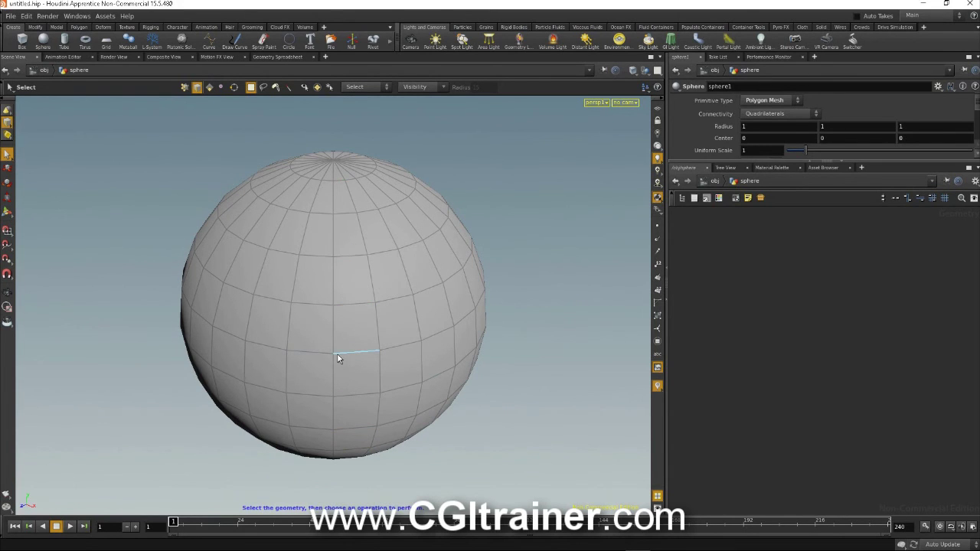
Select a full vertical edge loop and the full horizontal edge loop crossing it at the sphere's front
{"action": "middle_click", "coordinate": [291, 321], "text": "shift"}
{"action": "middle_click", "coordinate": [337, 306], "text": "shift"}
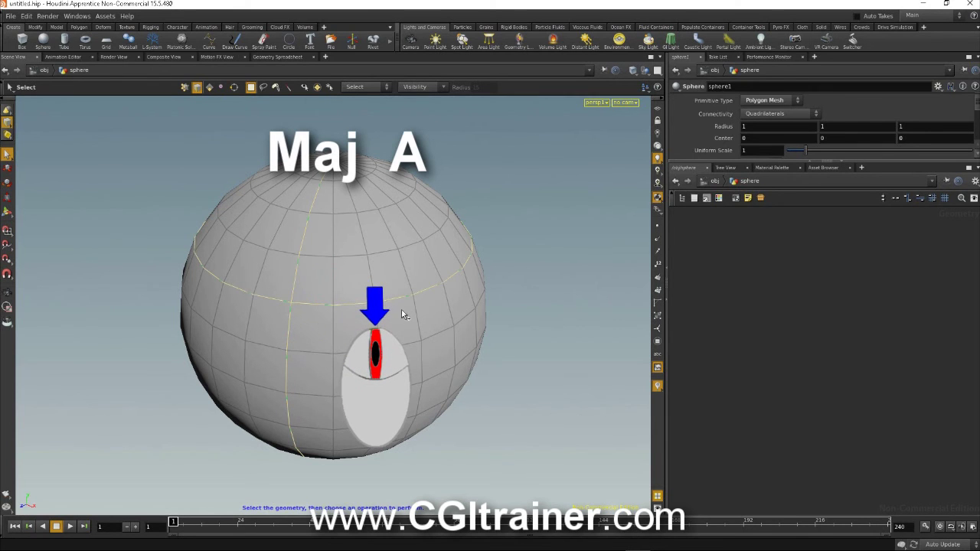
{"action": "middle_click", "coordinate": [374, 326], "text": "shift"}
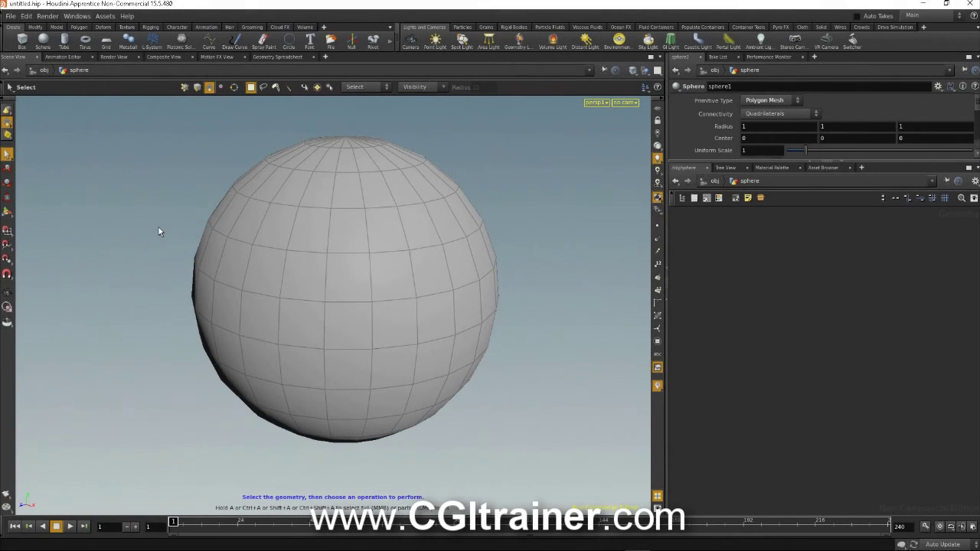
Select separate faces along the sphere's upper row and a vertical strip on its right side, and clear the selection
{"action": "left_click", "coordinate": [279, 226], "text": "shift"}
{"action": "left_click", "coordinate": [390, 239], "text": "shift"}
{"action": "left_click", "coordinate": [440, 223], "text": "shift"}
{"action": "left_click", "coordinate": [466, 352], "text": "shift"}
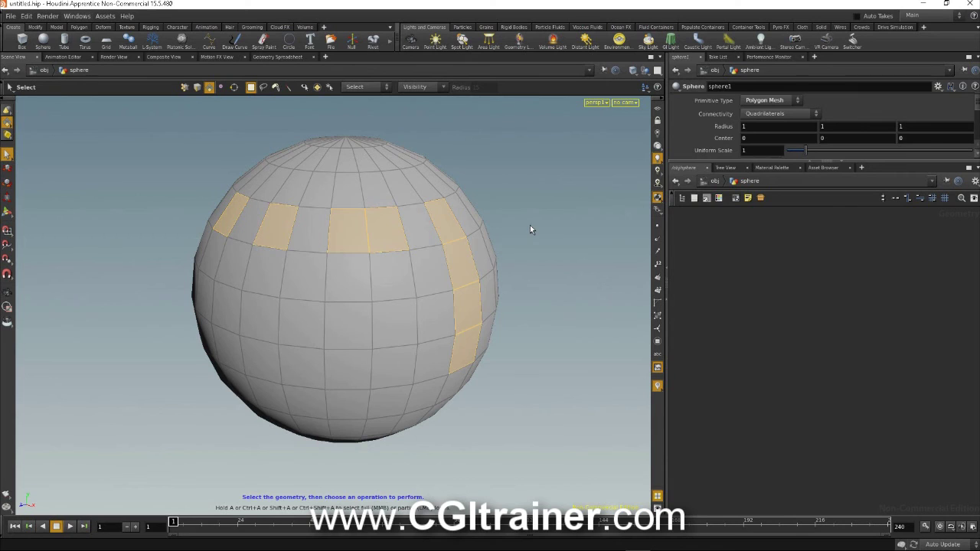
{"action": "left_click", "coordinate": [530, 225]}
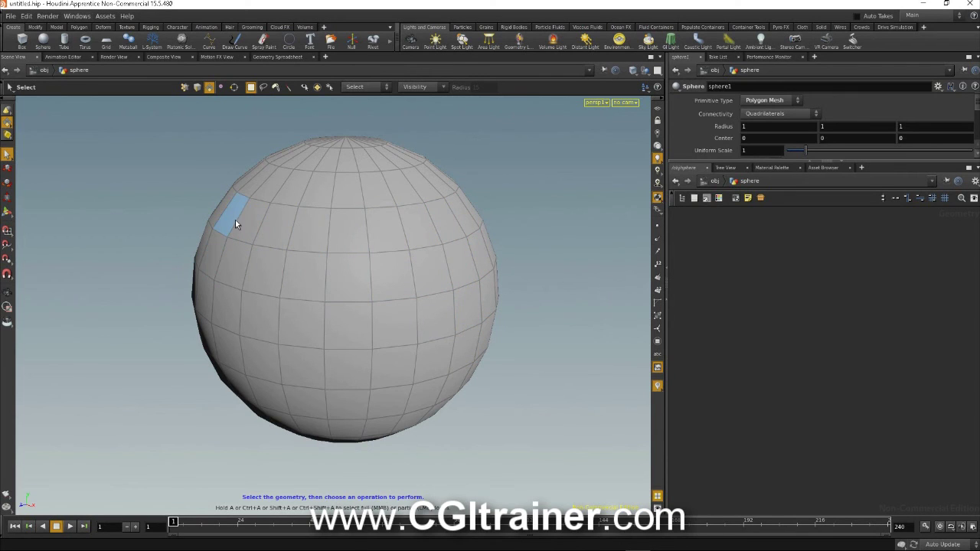
Select partial face loops along the sphere's upper and lower rows and down its right side, clearing the selection
{"action": "left_click", "coordinate": [416, 224]}
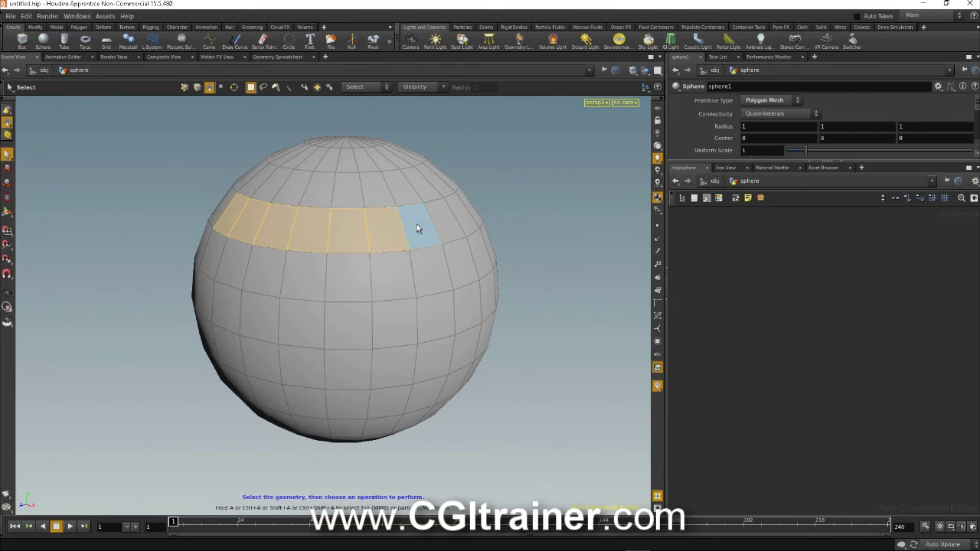
{"action": "left_click", "coordinate": [430, 341]}
{"action": "left_click", "coordinate": [270, 366]}
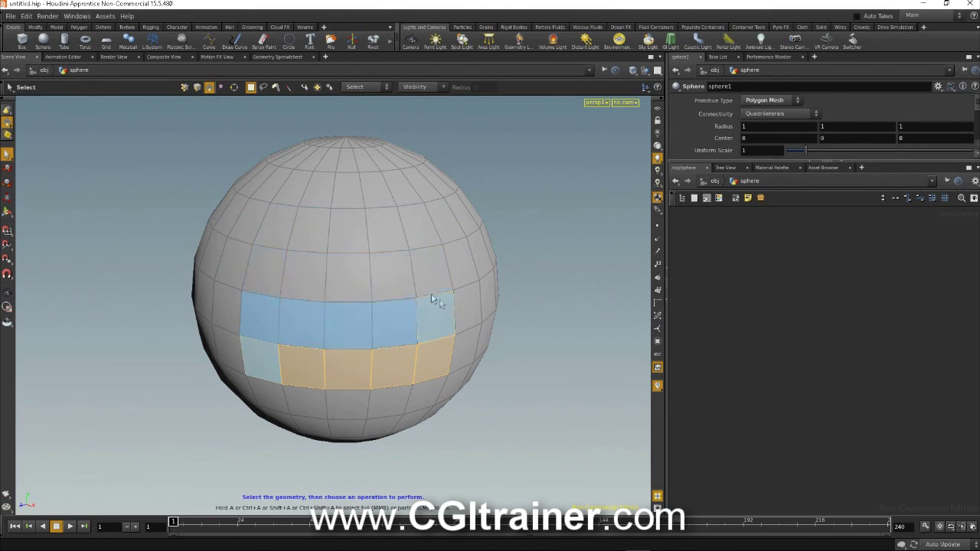
{"action": "left_click", "coordinate": [403, 210]}
{"action": "left_click", "coordinate": [429, 375]}
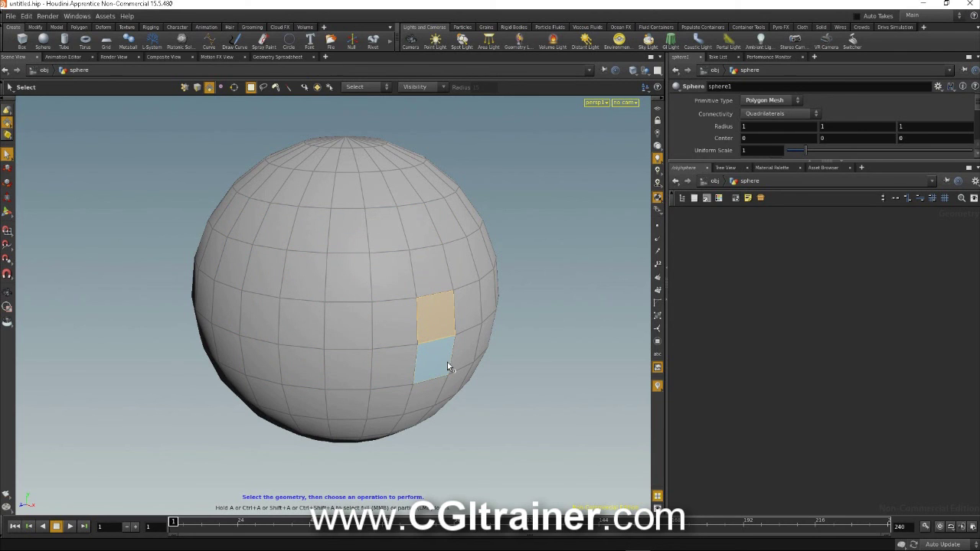
{"action": "left_click", "coordinate": [536, 237]}
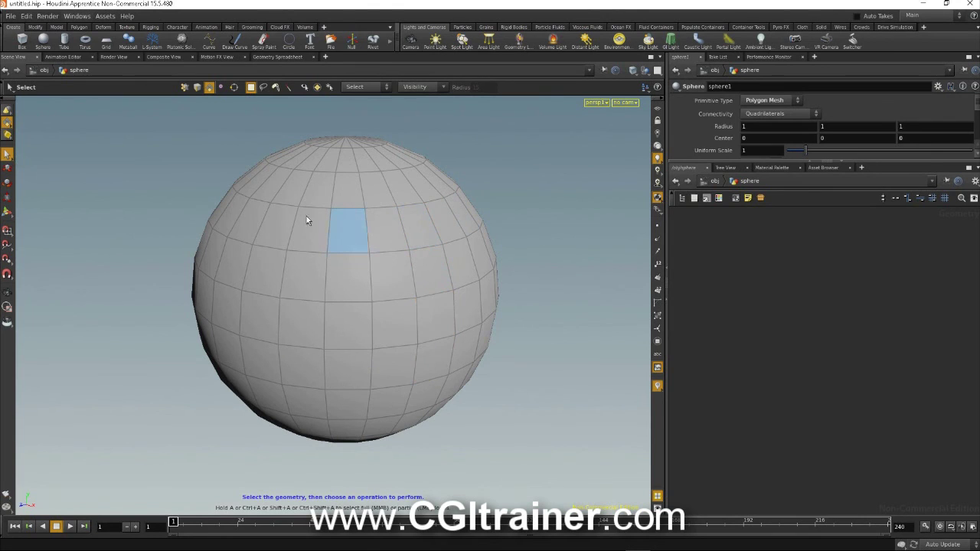
{"action": "mouse_move", "coordinate": [229, 218]}
{"action": "left_mouse_down"}
{"action": "mouse_move", "coordinate": [422, 219]}
{"action": "mouse_move", "coordinate": [427, 365]}
{"action": "mouse_move", "coordinate": [275, 373]}
{"action": "mouse_move", "coordinate": [223, 345]}
{"action": "mouse_move", "coordinate": [243, 266]}
{"action": "mouse_move", "coordinate": [267, 372]}
{"action": "mouse_move", "coordinate": [248, 211]}
{"action": "left_mouse_up"}
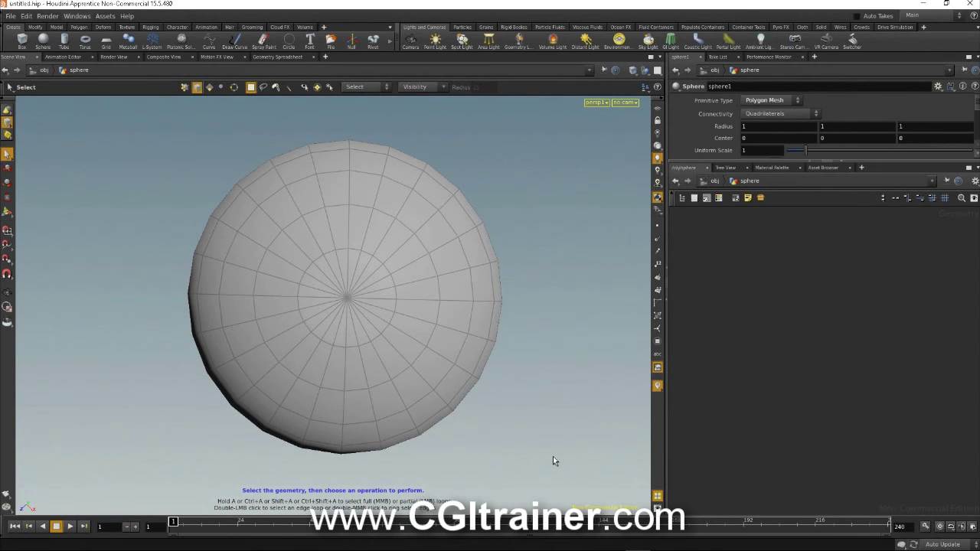
Select the three concentric edge loops around the sphere's pole in edge mode
{"action": "double_click", "coordinate": [389, 178]}
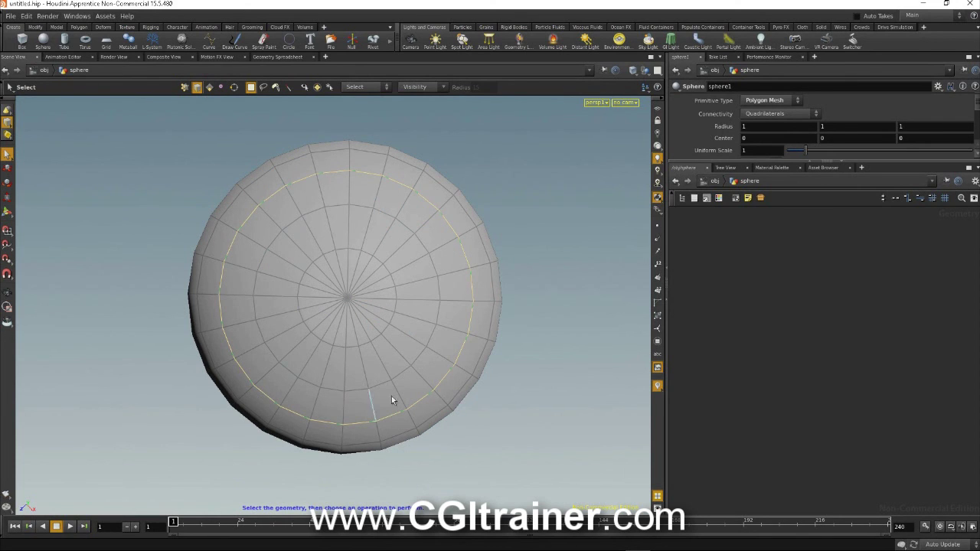
{"action": "left_click", "coordinate": [507, 178]}
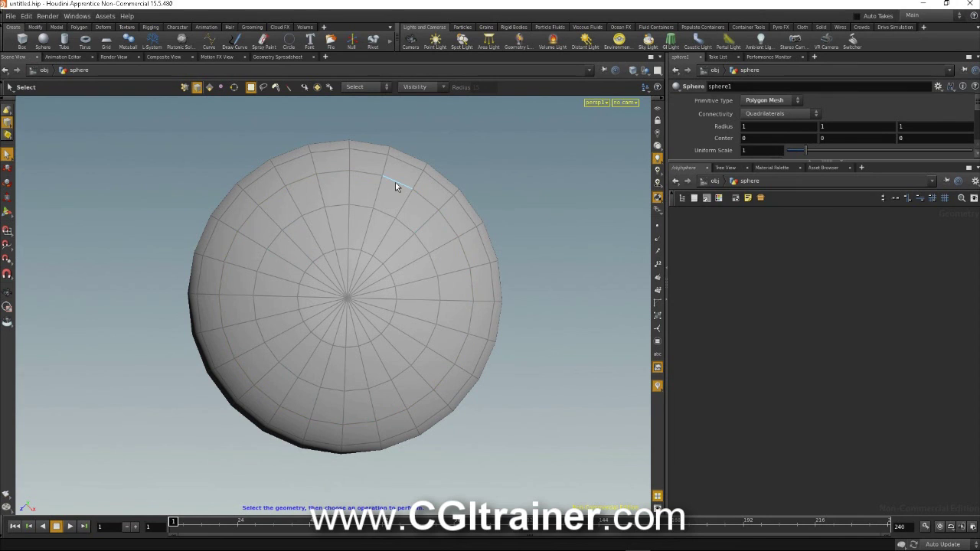
{"action": "left_click", "coordinate": [448, 225]}
{"action": "left_click", "coordinate": [395, 184]}
{"action": "double_click", "coordinate": [395, 183]}
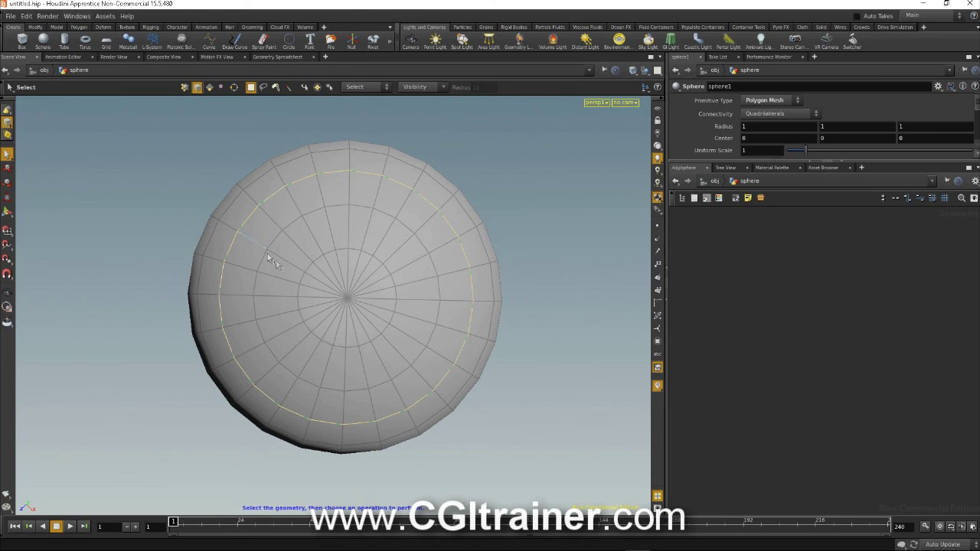
{"action": "double_click", "coordinate": [382, 211], "text": "shift"}
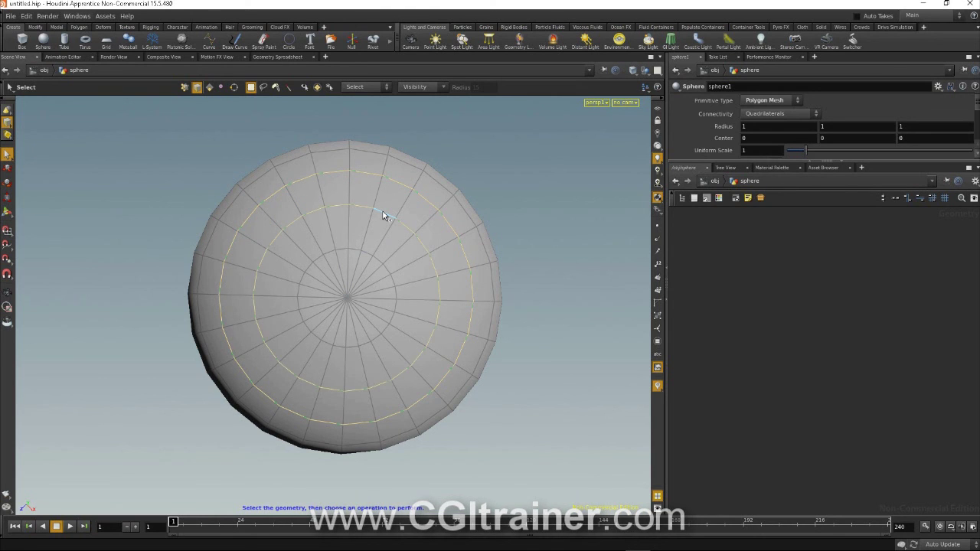
{"action": "double_click", "coordinate": [367, 254], "text": "shift"}
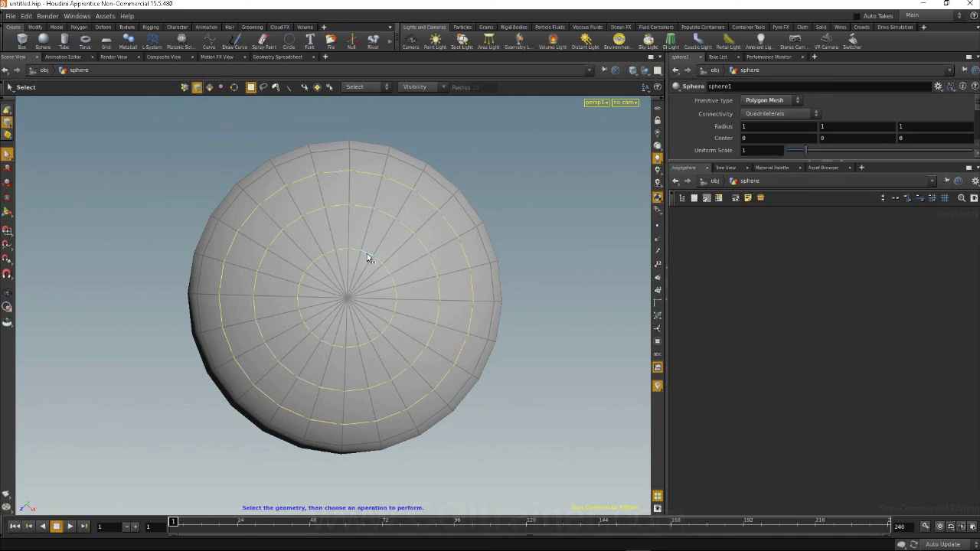